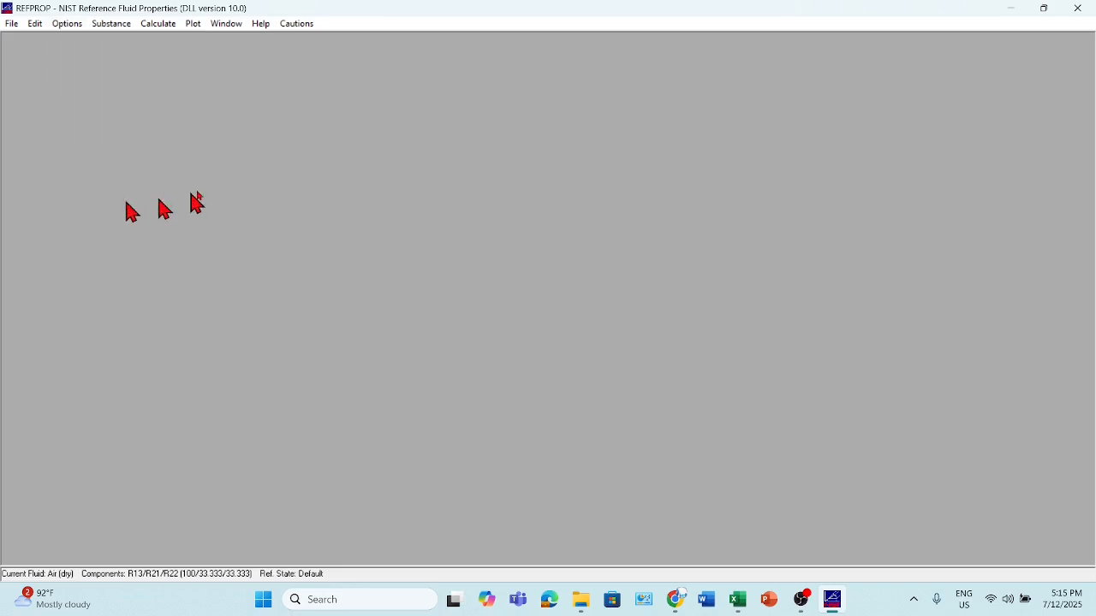
# Step: Open the pure fluid list and compare its sort orders, including full name, CAS number, chemical formula and synonym, returning to short name
pyautogui.click(111, 24)
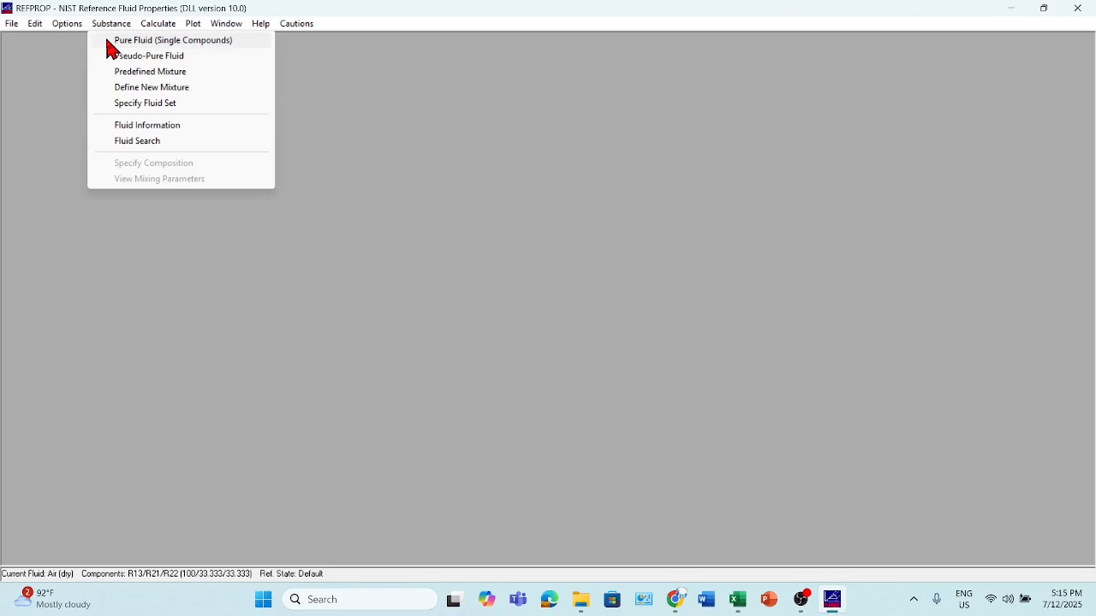
pyautogui.click(153, 42)
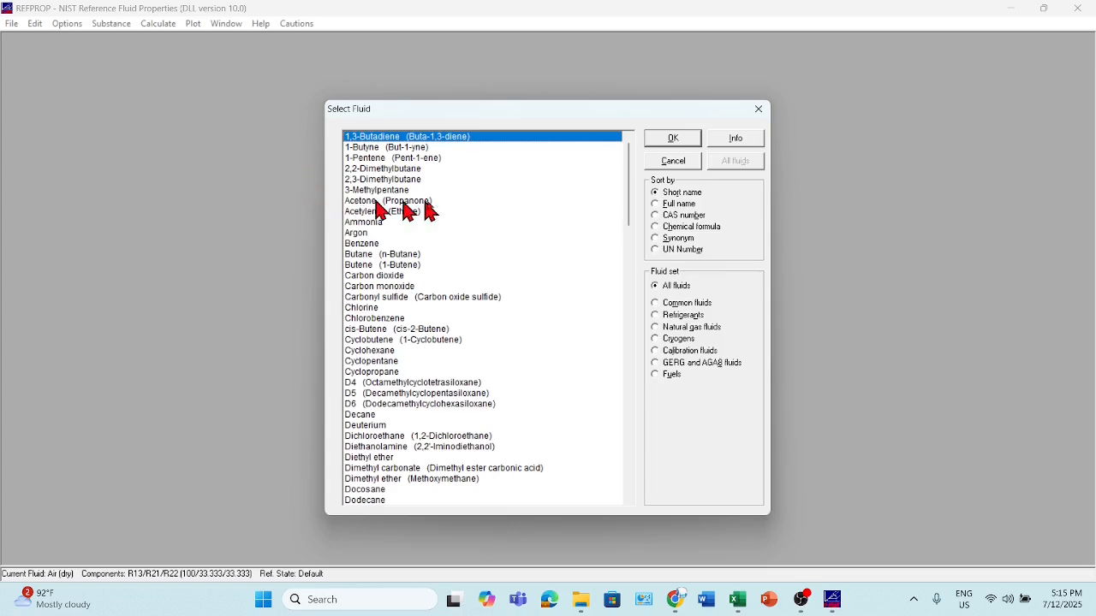
pyautogui.moveTo(443, 117); pyautogui.dragTo(428, 81)
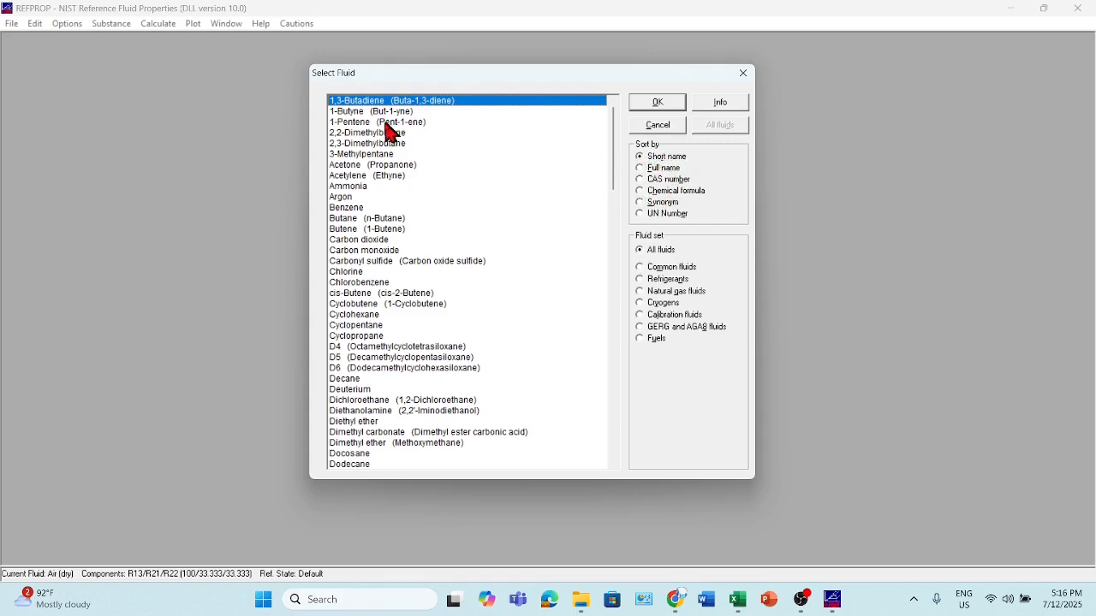
pyautogui.click(644, 171)
pyautogui.click(640, 180)
pyautogui.click(641, 191)
pyautogui.click(642, 203)
pyautogui.click(642, 215)
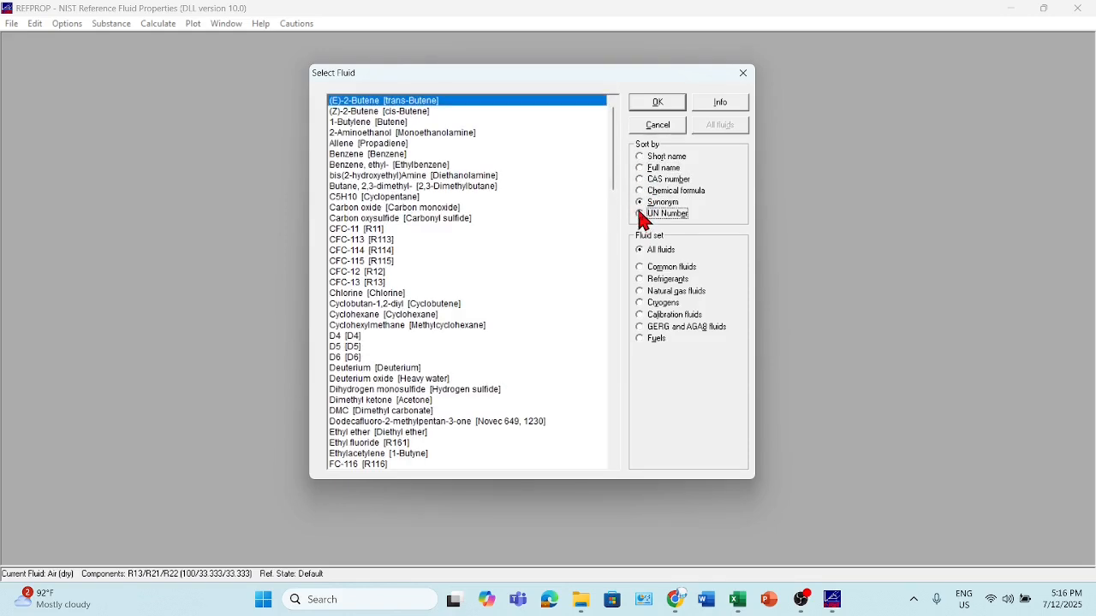
pyautogui.click(642, 158)
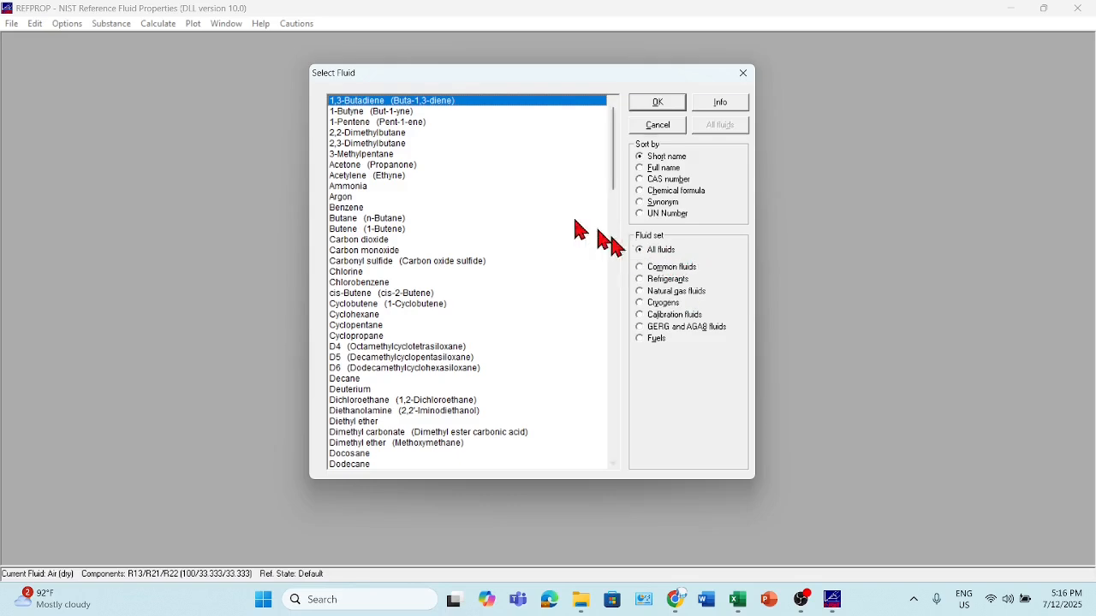
# Step: Review the common fluids, refrigerants, cryogens and fuels sets, and load 1,3-Butadiene from the all fluids set as the pure fluid
pyautogui.scroll(-3, 381, 214)
pyautogui.scroll(-10, 386, 214)
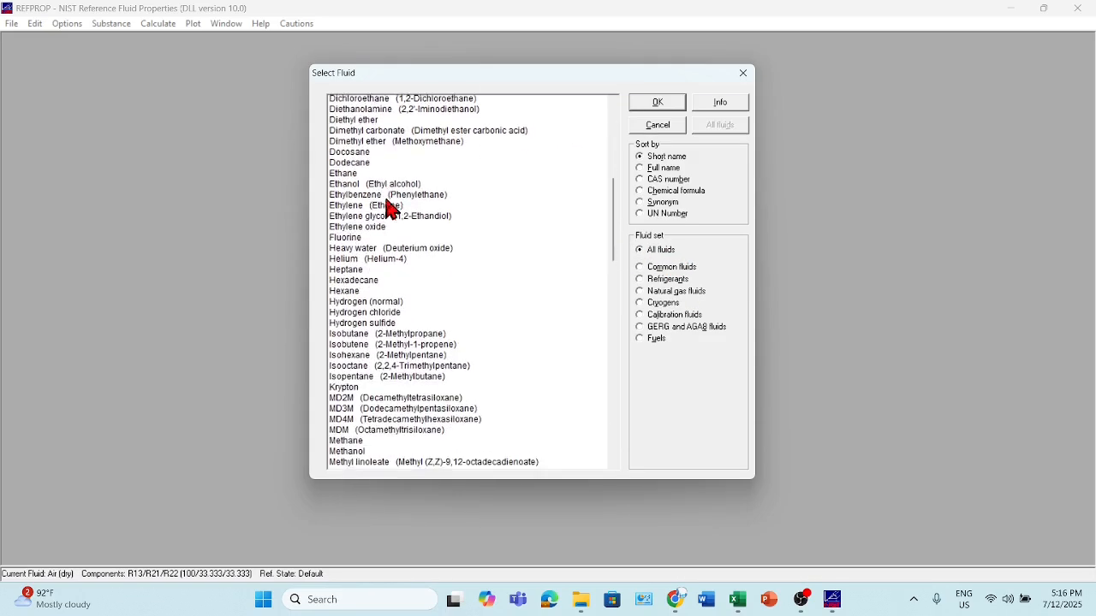
pyautogui.click(641, 268)
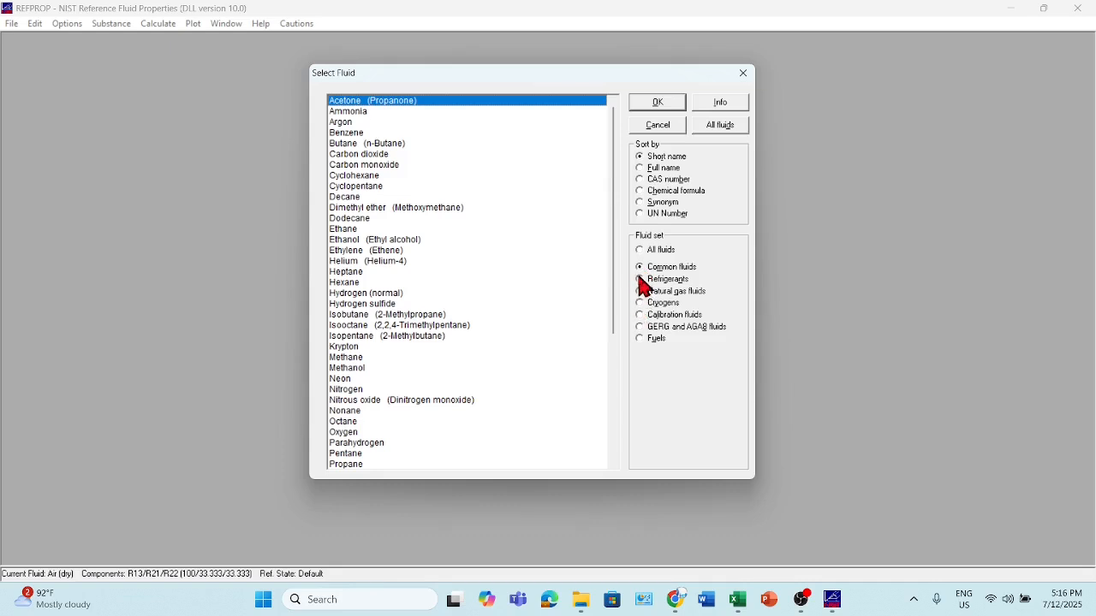
pyautogui.click(642, 281)
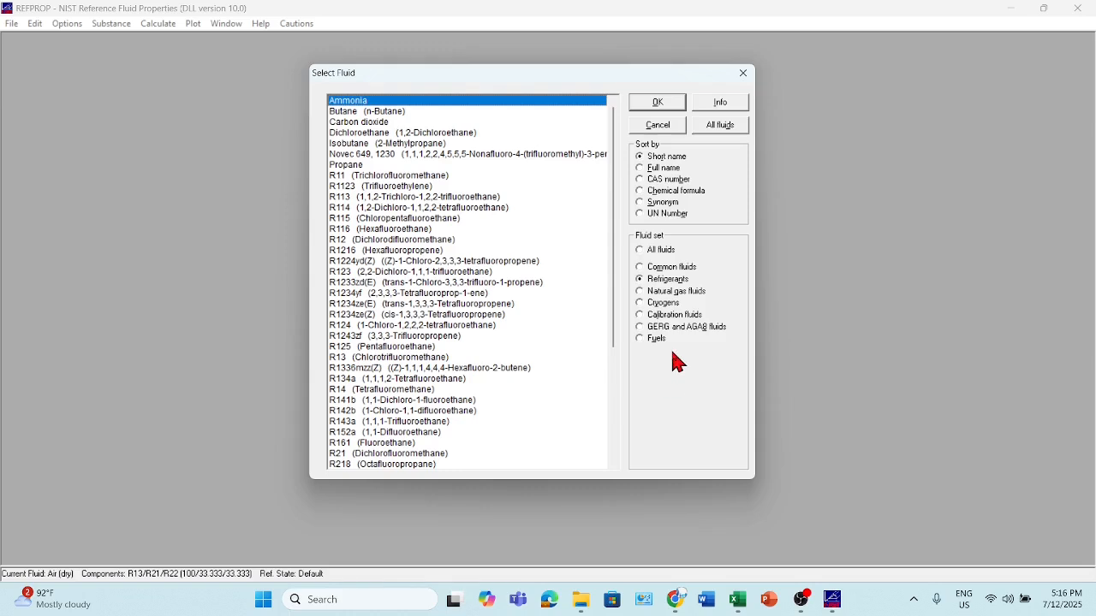
pyautogui.click(641, 305)
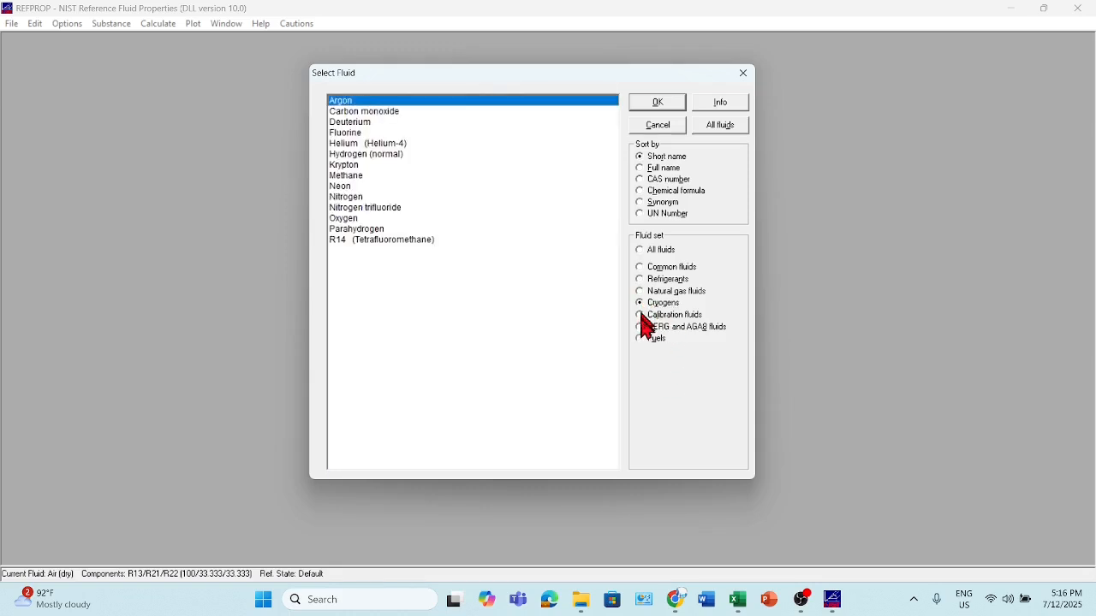
pyautogui.click(642, 341)
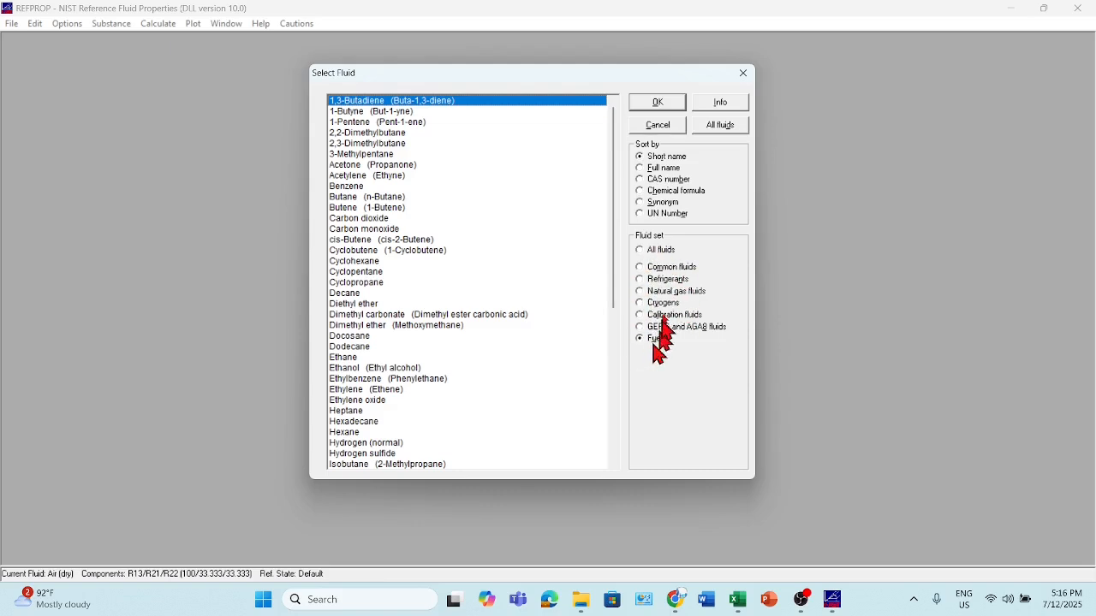
pyautogui.click(643, 252)
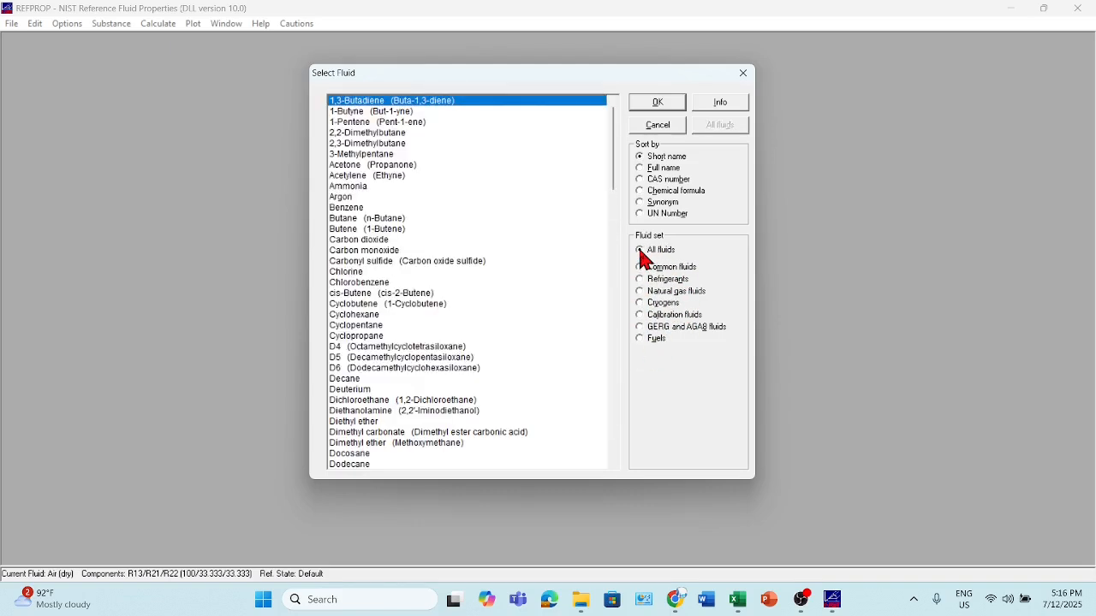
pyautogui.click(657, 103)
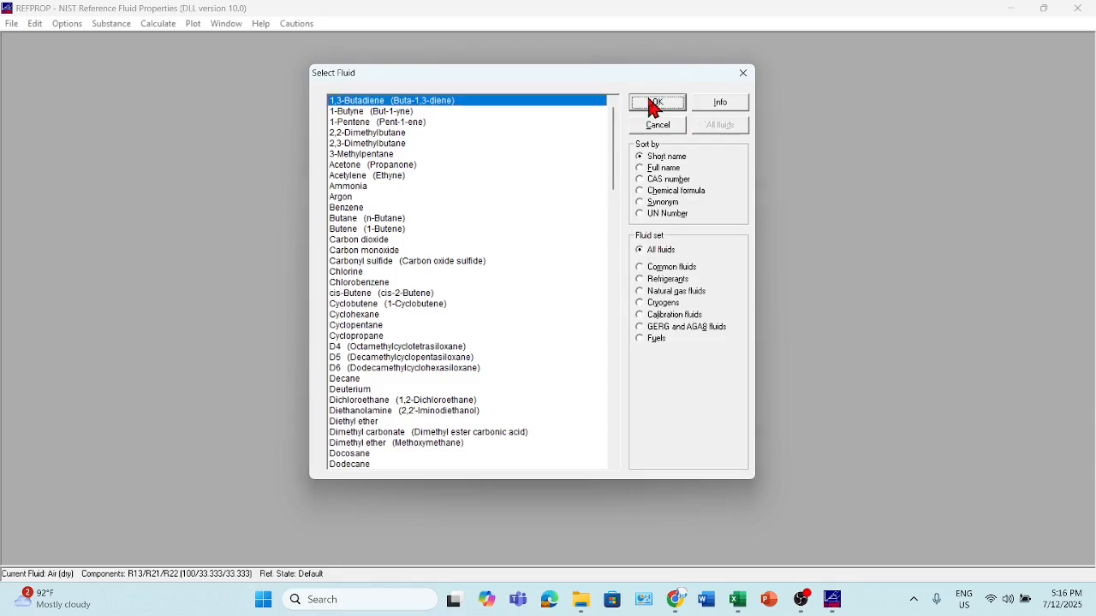
# Step: Load Air (dry) as the current substance from the pseudo-pure fluids
pyautogui.click(112, 26)
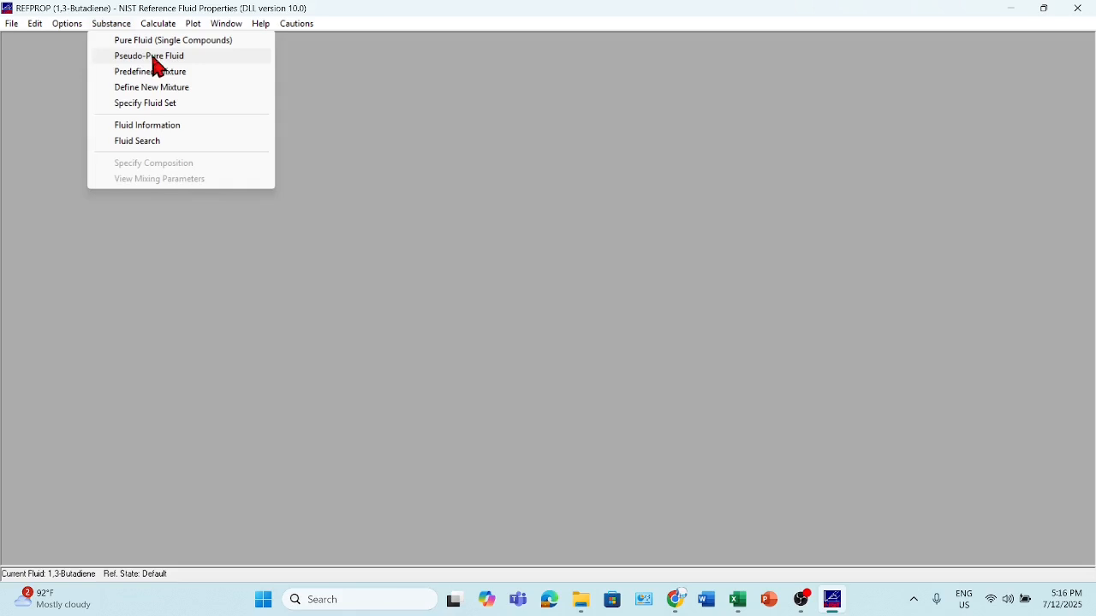
pyautogui.click(160, 62)
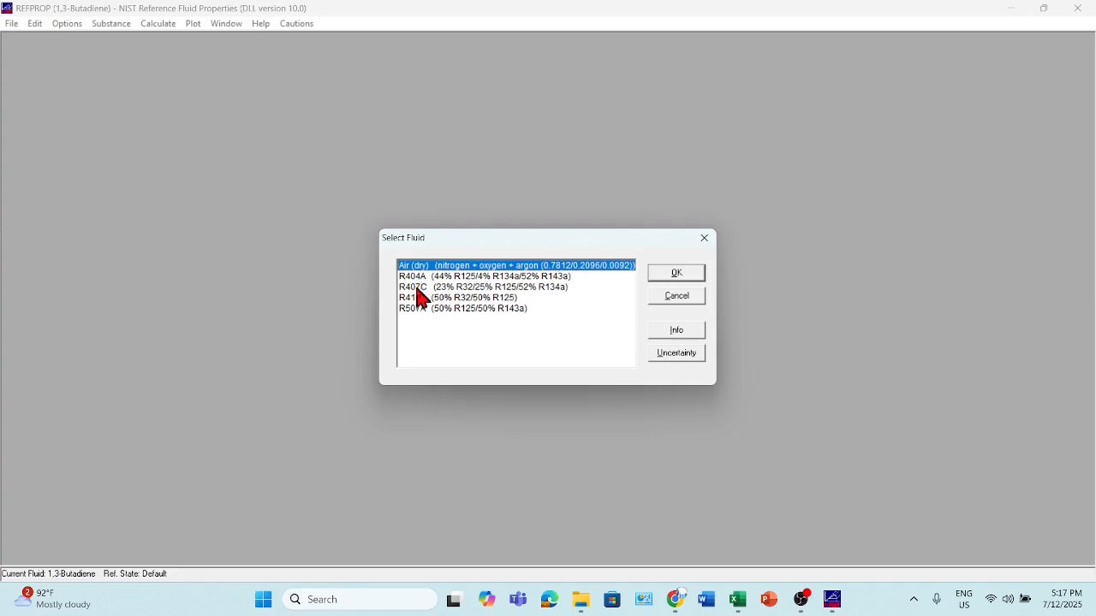
pyautogui.click(661, 276)
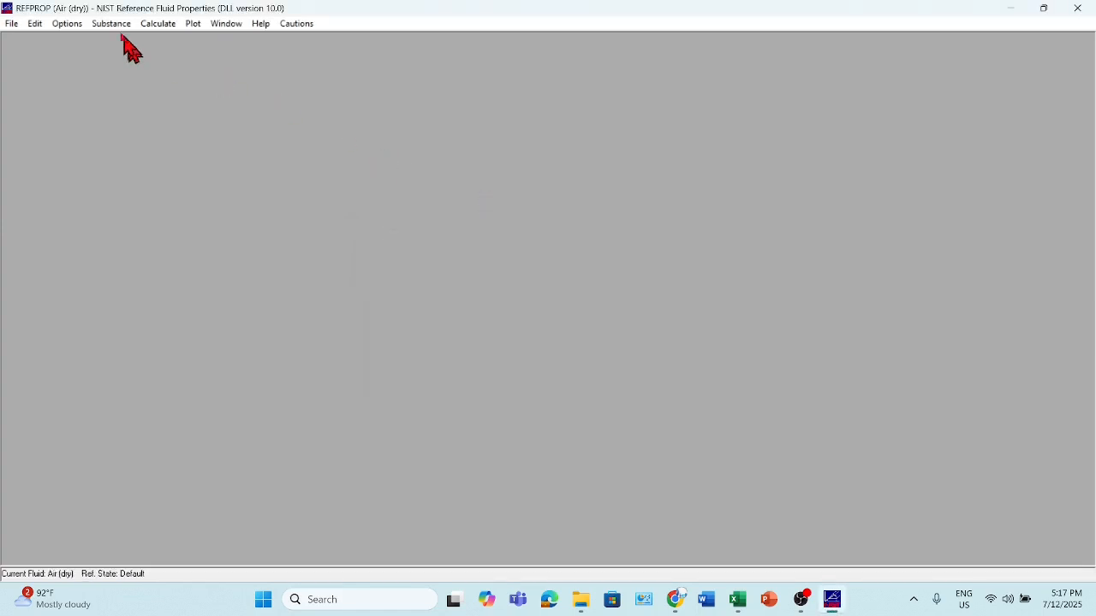
# Step: Browse the predefined mixtures down to Typical Natural Gas and load the Air (dry) mixture, acknowledging the air equation-of-state information
pyautogui.click(115, 28)
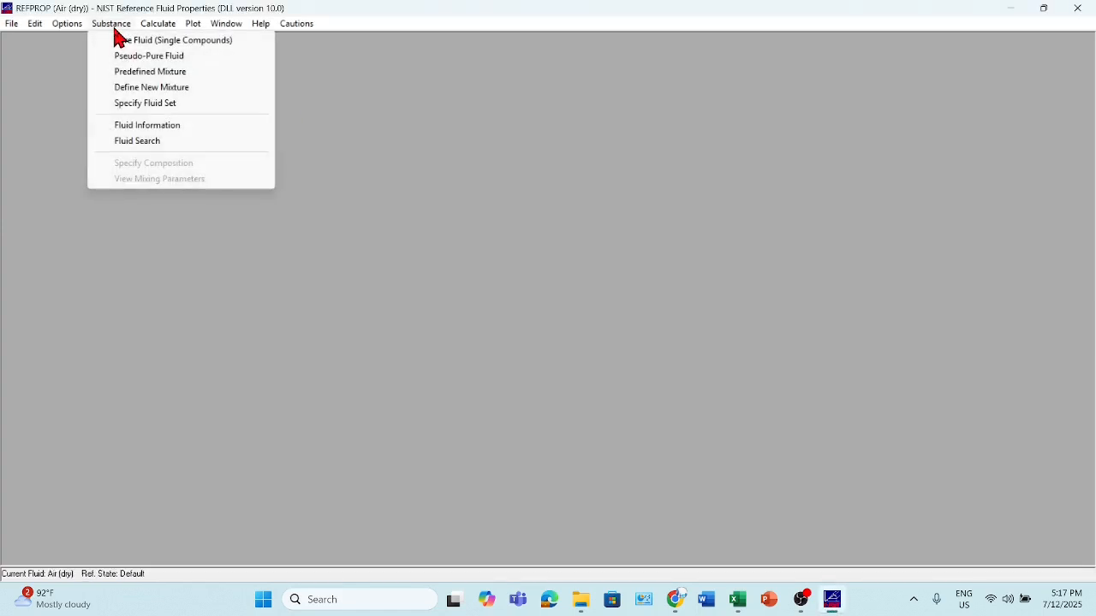
pyautogui.click(129, 74)
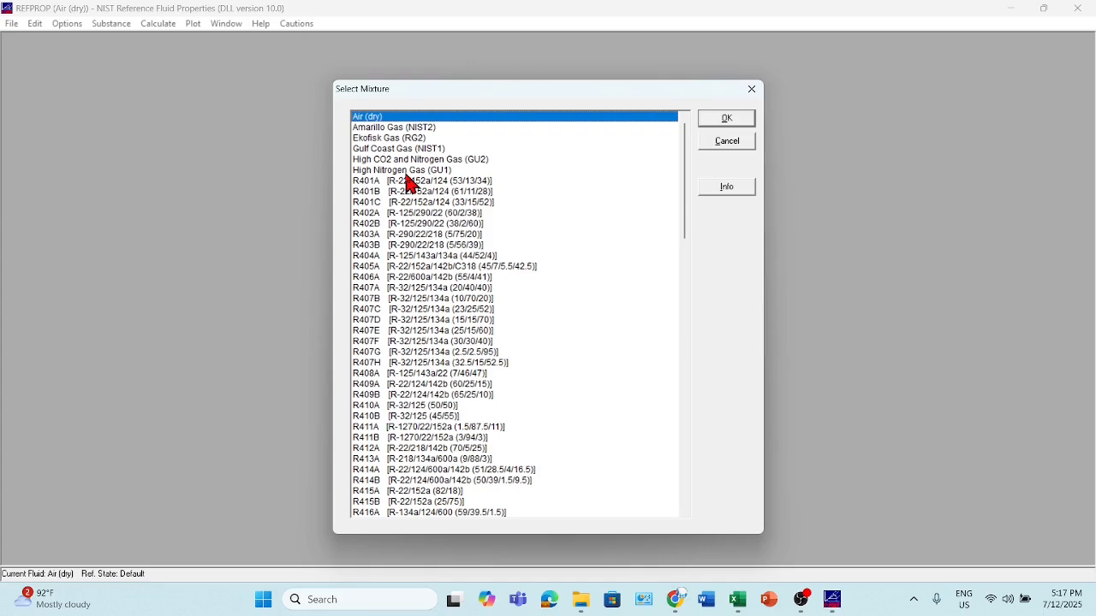
pyautogui.scroll(-2, 407, 182)
pyautogui.scroll(2, 407, 182)
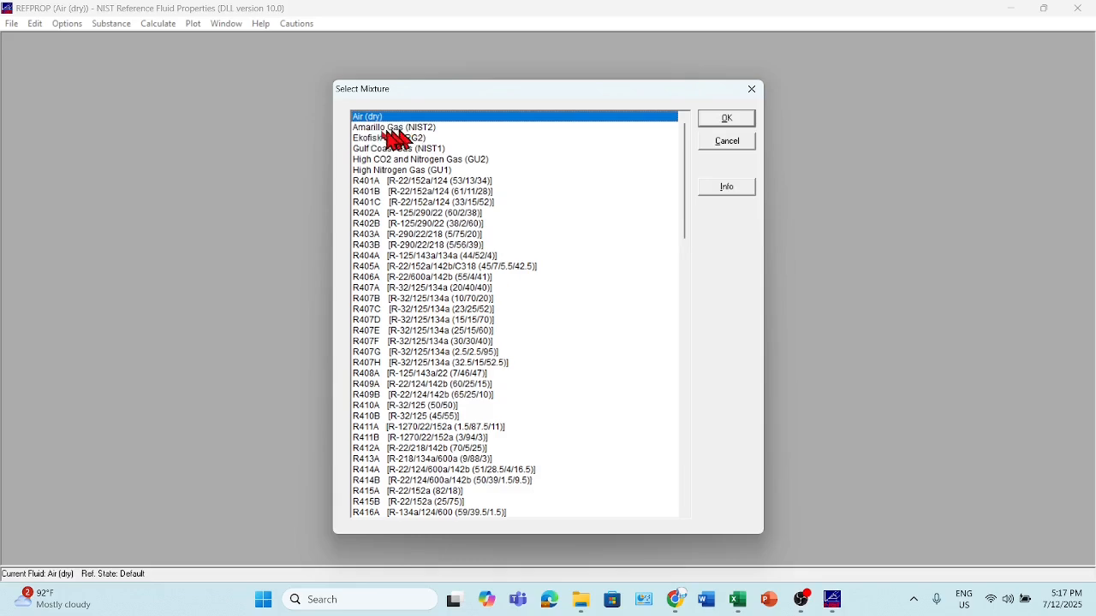
pyautogui.scroll(-13, 369, 199)
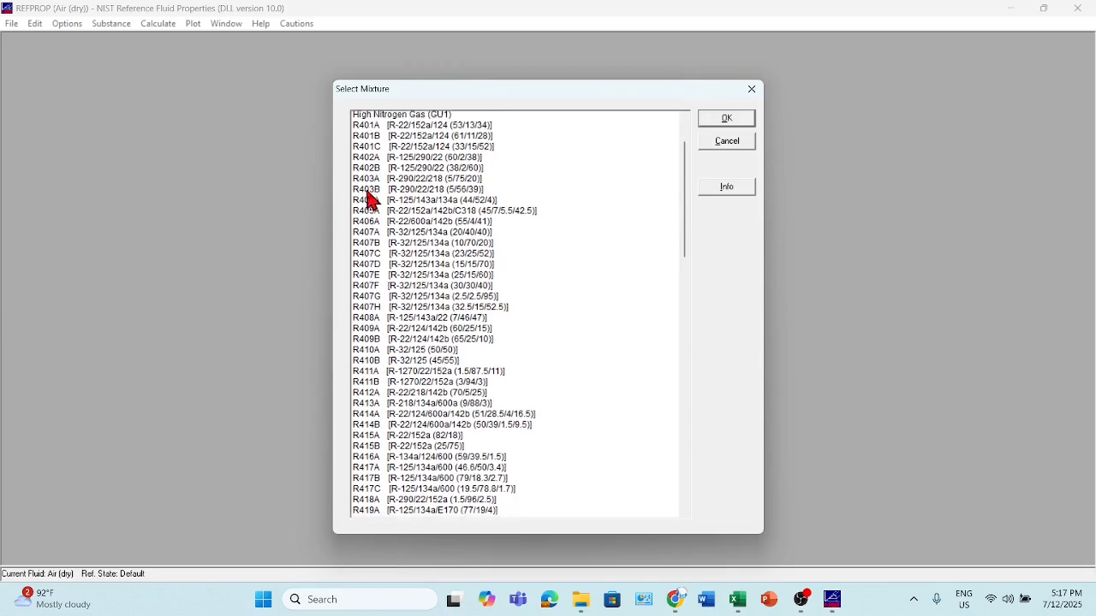
pyautogui.scroll(-11, 377, 213)
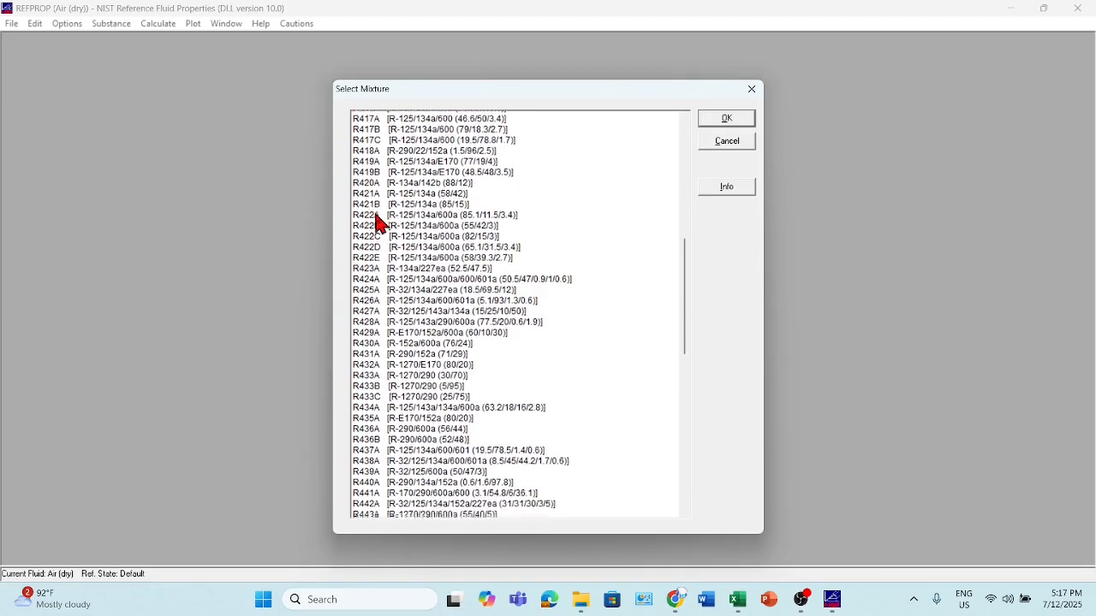
pyautogui.scroll(-6, 377, 213)
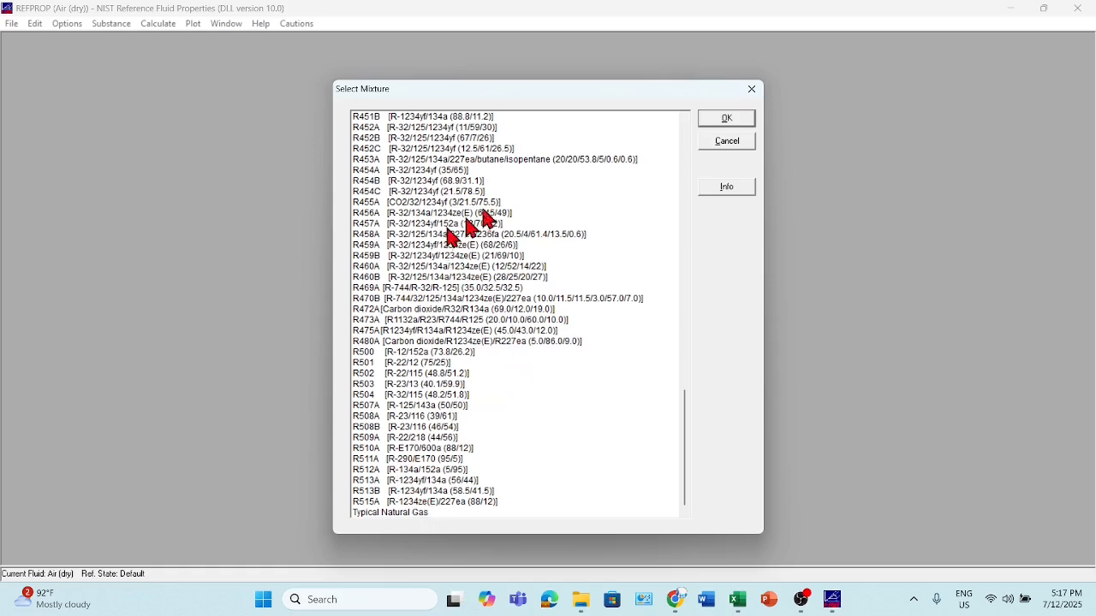
pyautogui.click(735, 118)
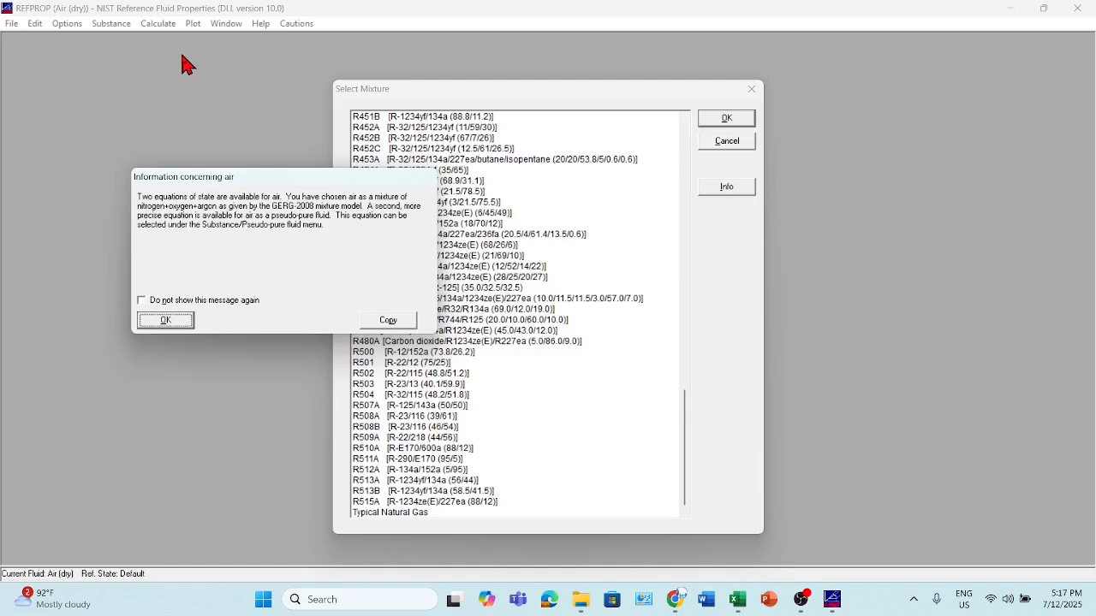
pyautogui.click(166, 324)
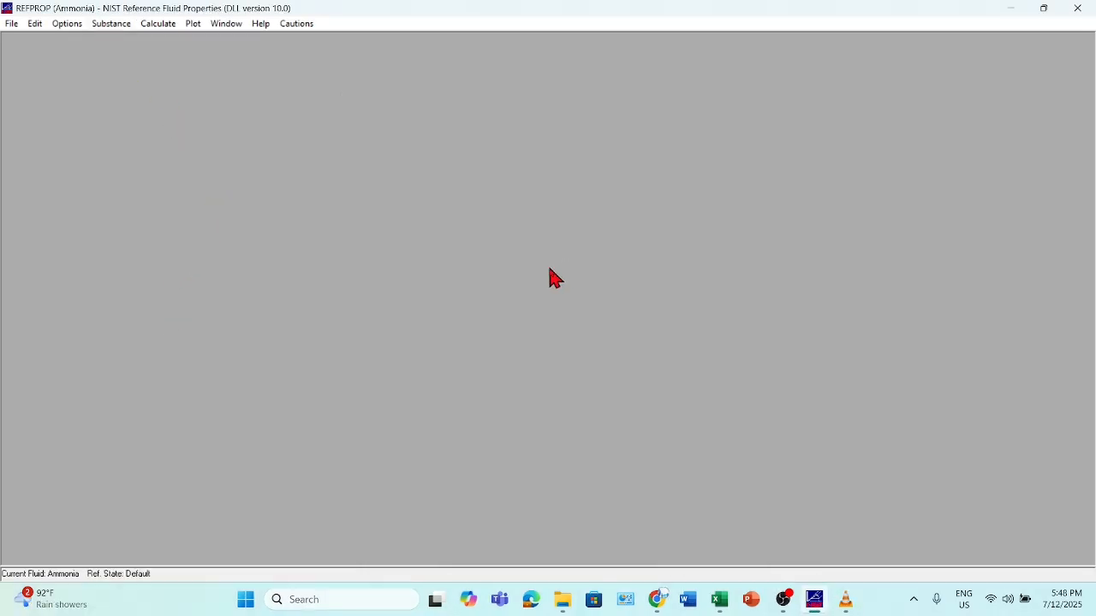
# Step: Start defining a new mixture and add Propane from the all fluids set as its first component
pyautogui.click(112, 24)
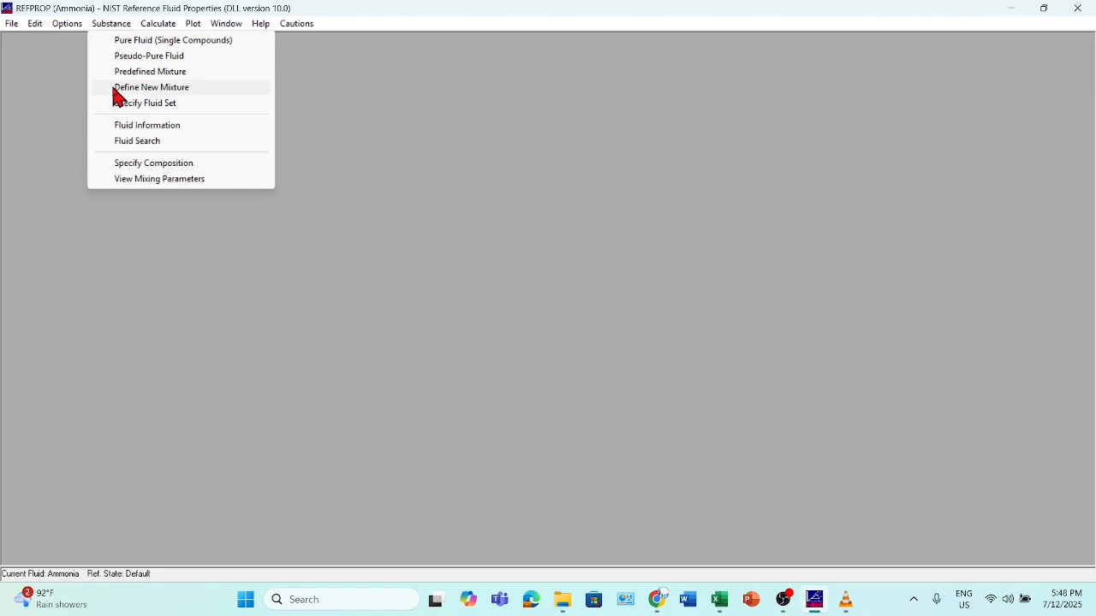
pyautogui.click(169, 93)
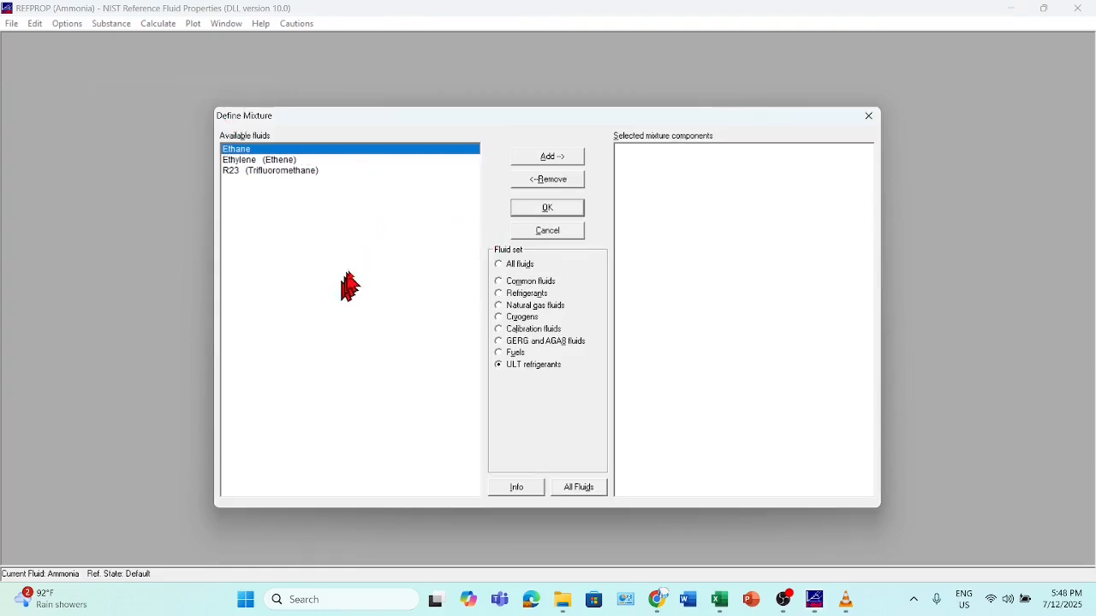
pyautogui.click(500, 266)
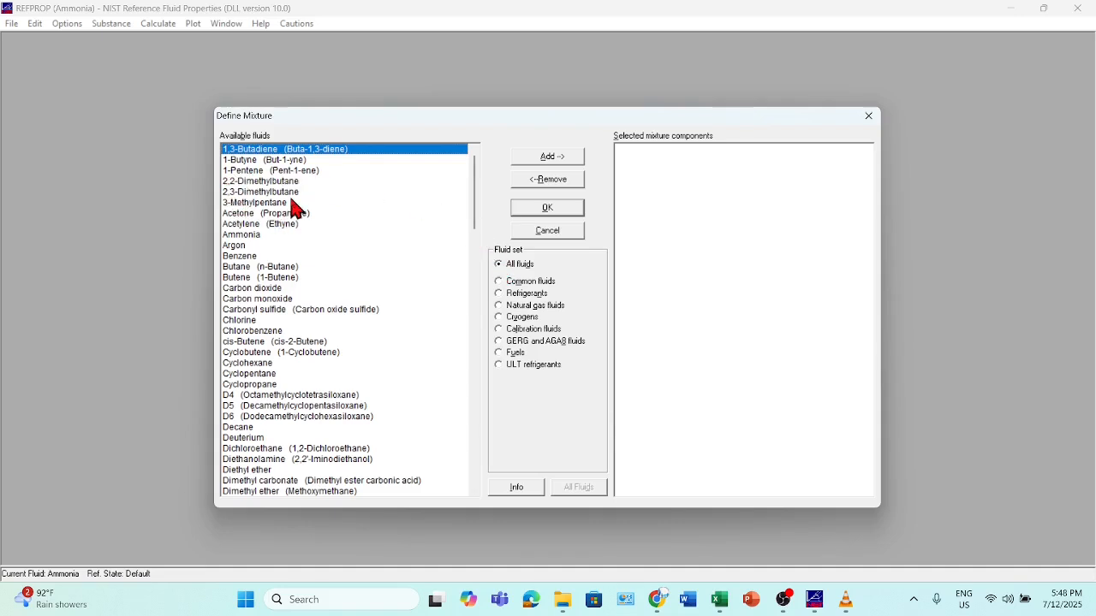
pyautogui.click(294, 193)
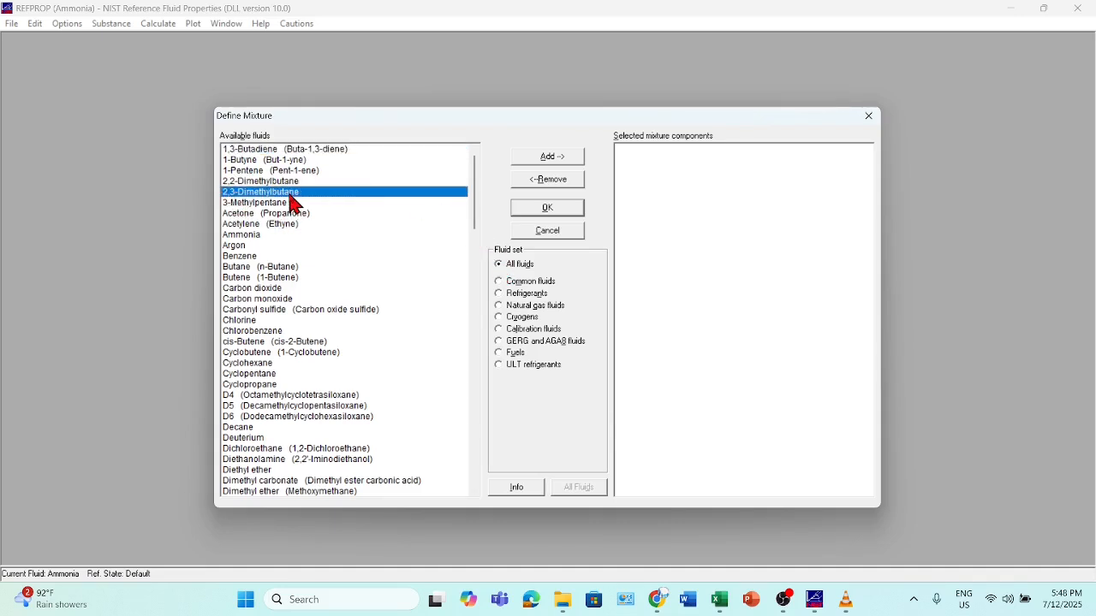
pyautogui.write('pr')
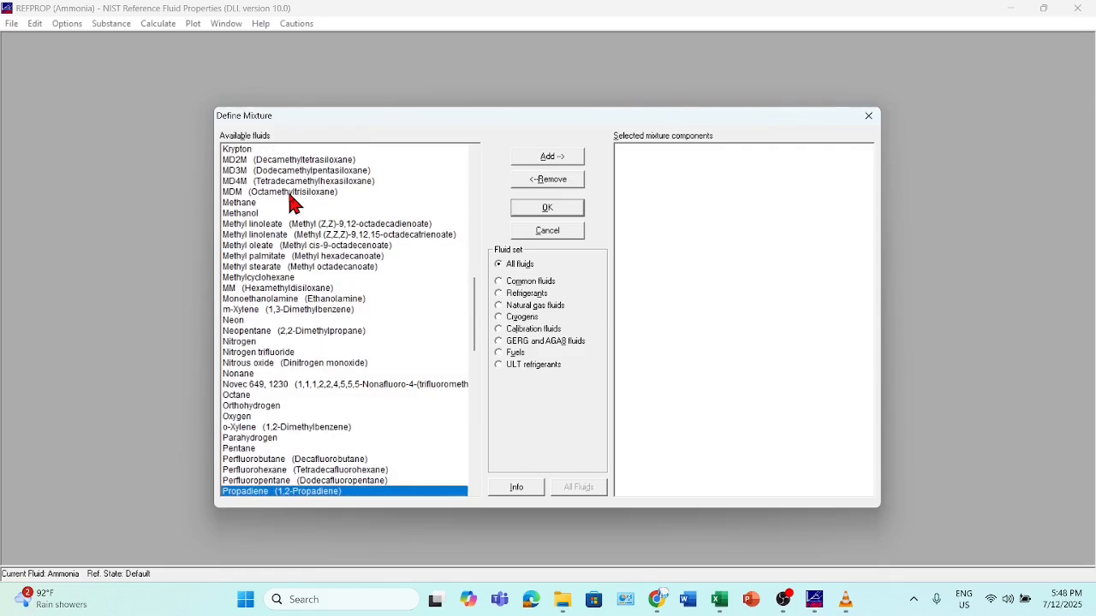
pyautogui.scroll(-3, 287, 385)
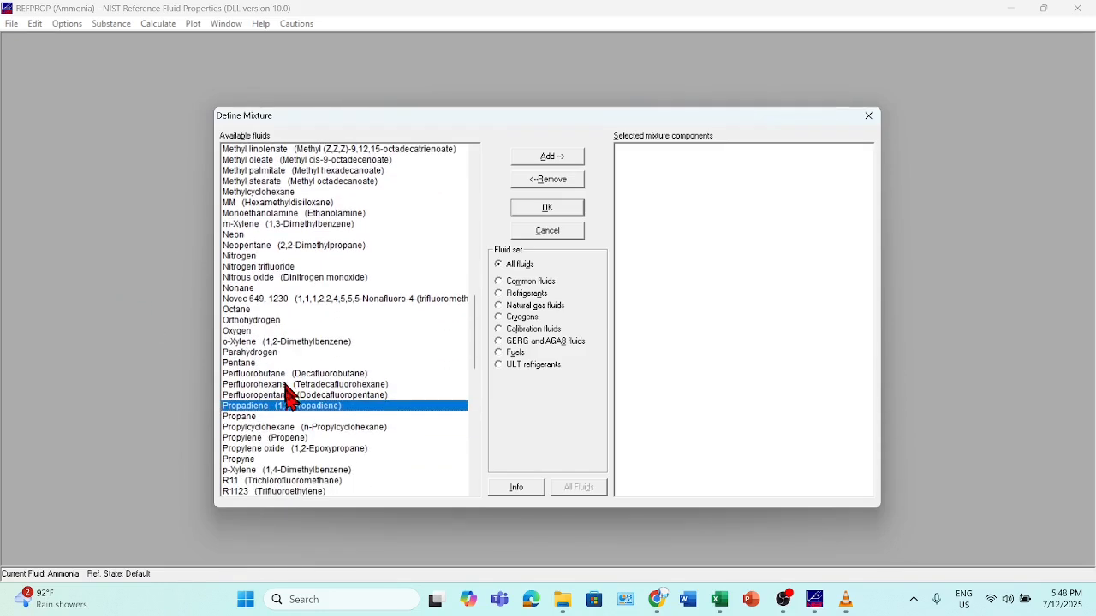
pyautogui.click(249, 417)
pyautogui.click(554, 157)
# Step: Add Butane (n-Butane) as the second component of the new mixture
pyautogui.click(273, 269)
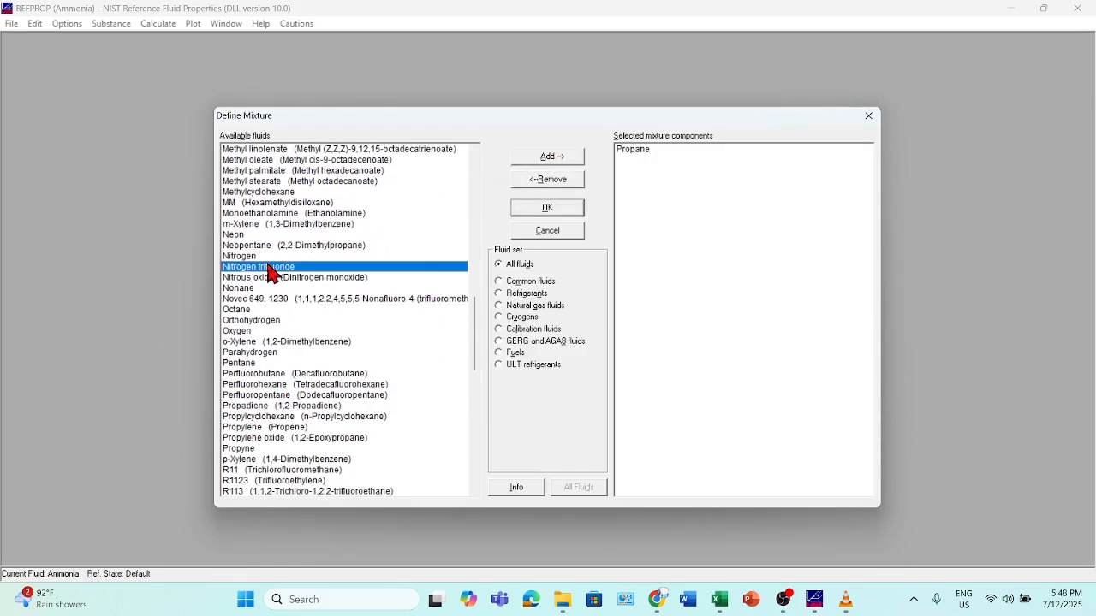
pyautogui.press('b')
pyautogui.press('u')
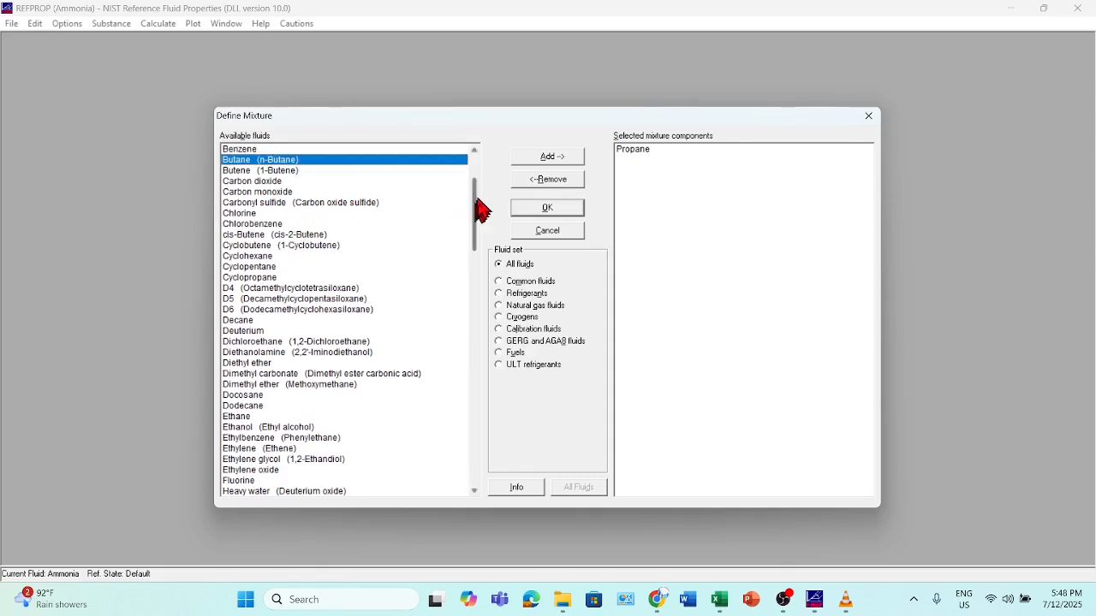
pyautogui.click(557, 159)
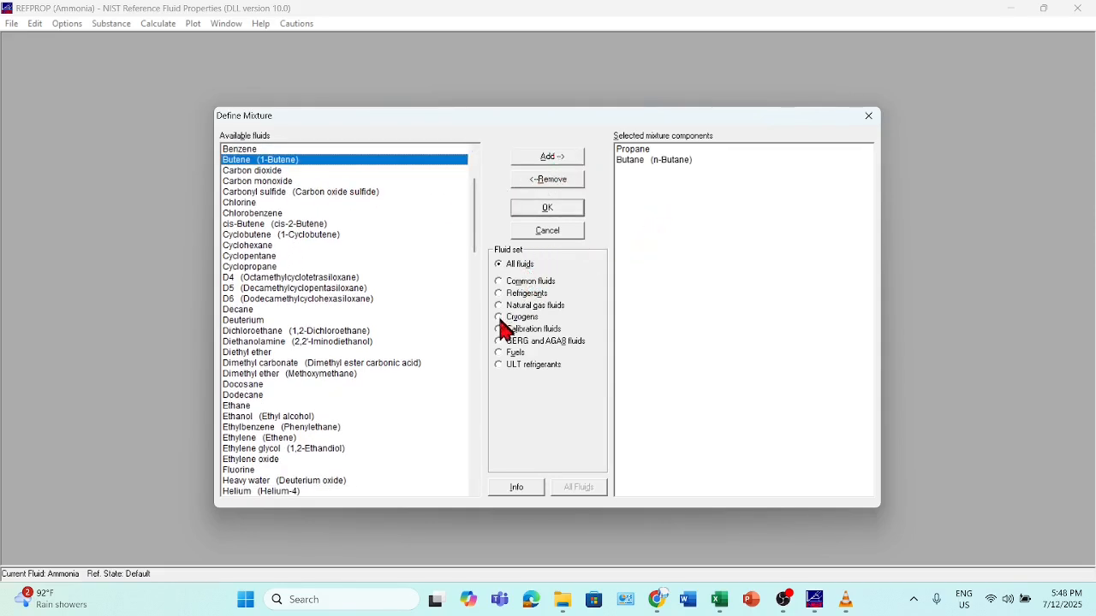
# Step: Accept the two mixture components and set the composition basis of the Propane/Butane mixture to Mass Fraction
pyautogui.click(555, 210)
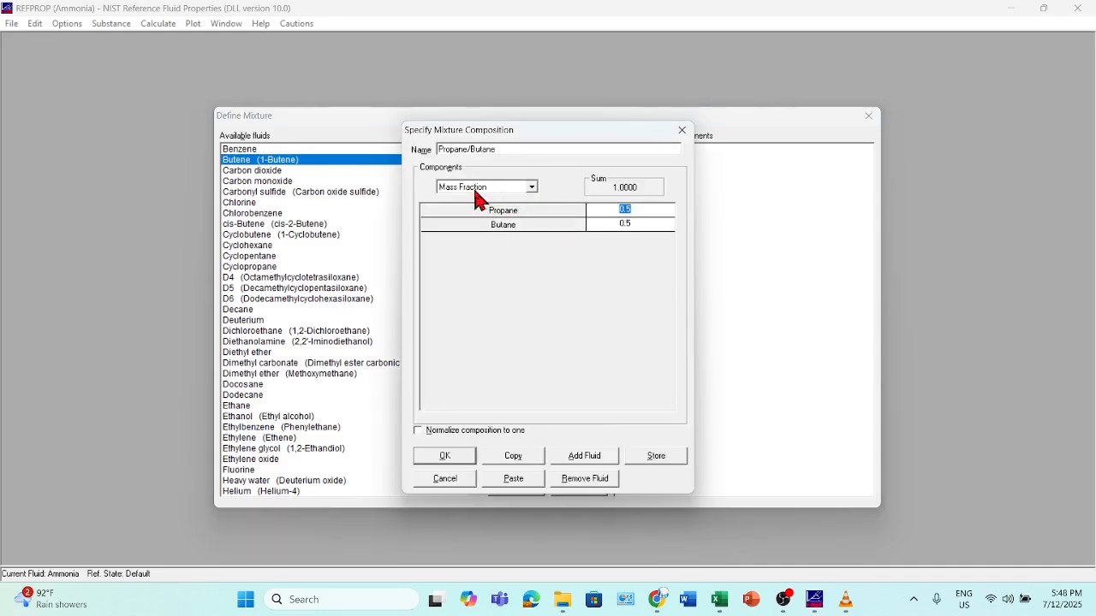
pyautogui.doubleClick(457, 150)
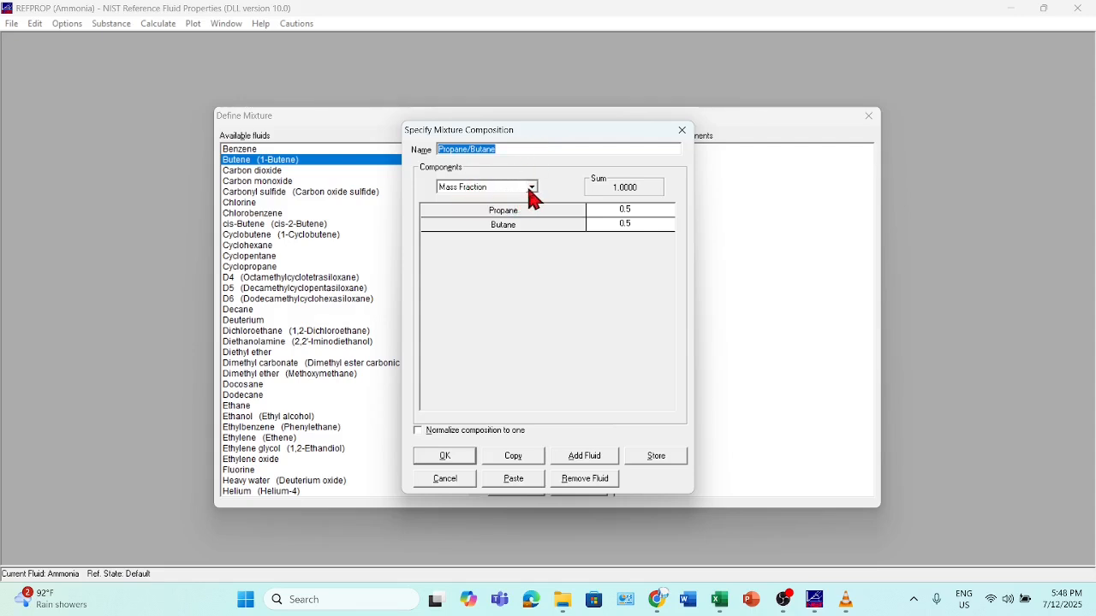
pyautogui.click(532, 186)
pyautogui.click(531, 199)
pyautogui.click(489, 212)
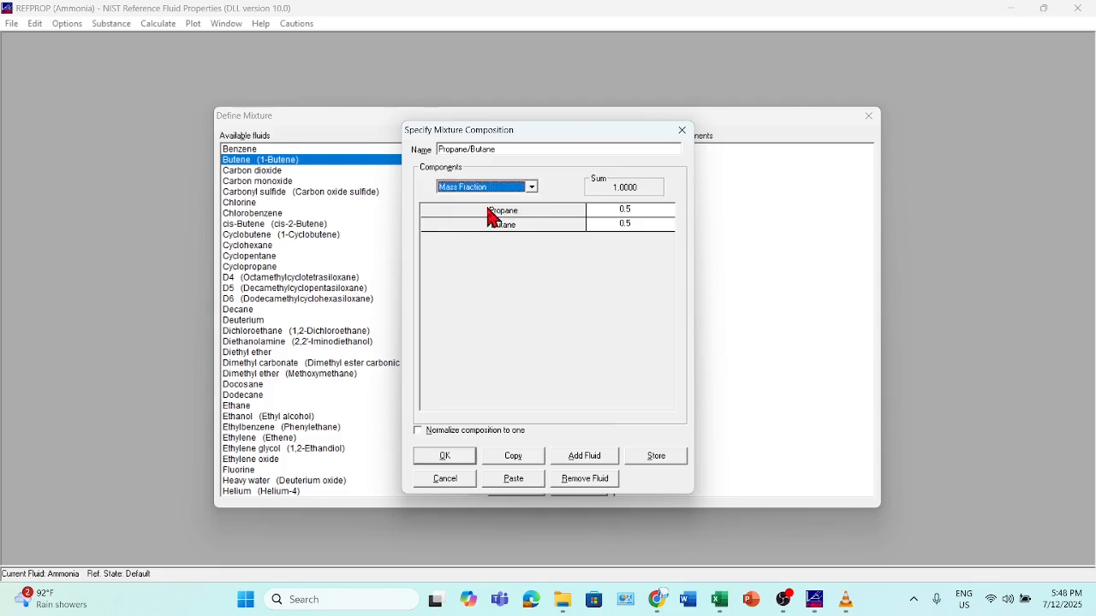
# Step: Set the mass fractions to 0.75 for Propane and 0.25 for Butane and accept the mixture composition
pyautogui.click(637, 208)
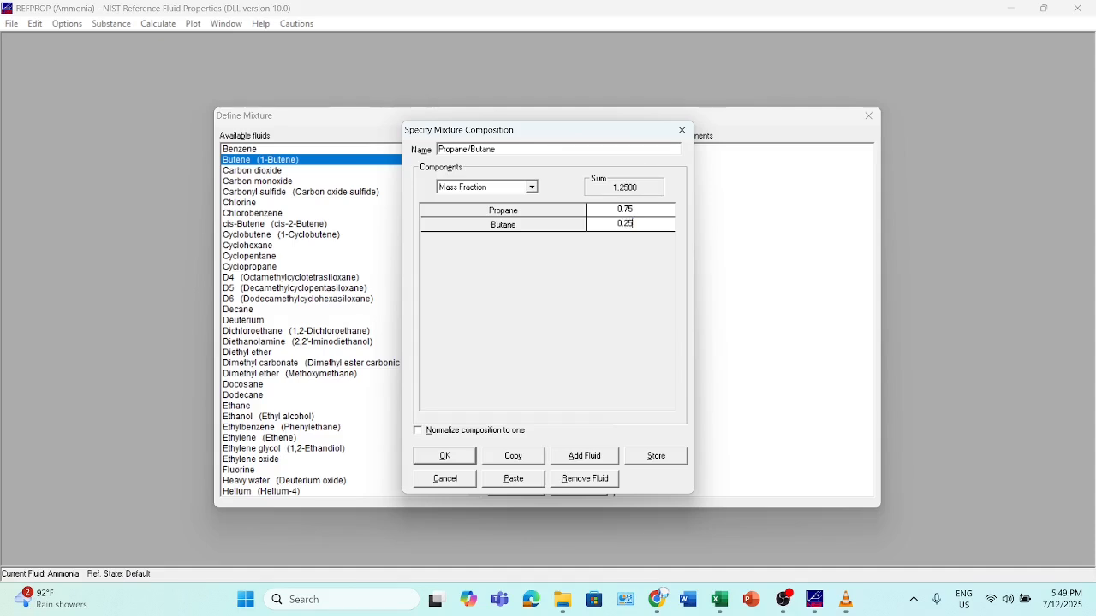
pyautogui.press('Return')
pyautogui.click(449, 458)
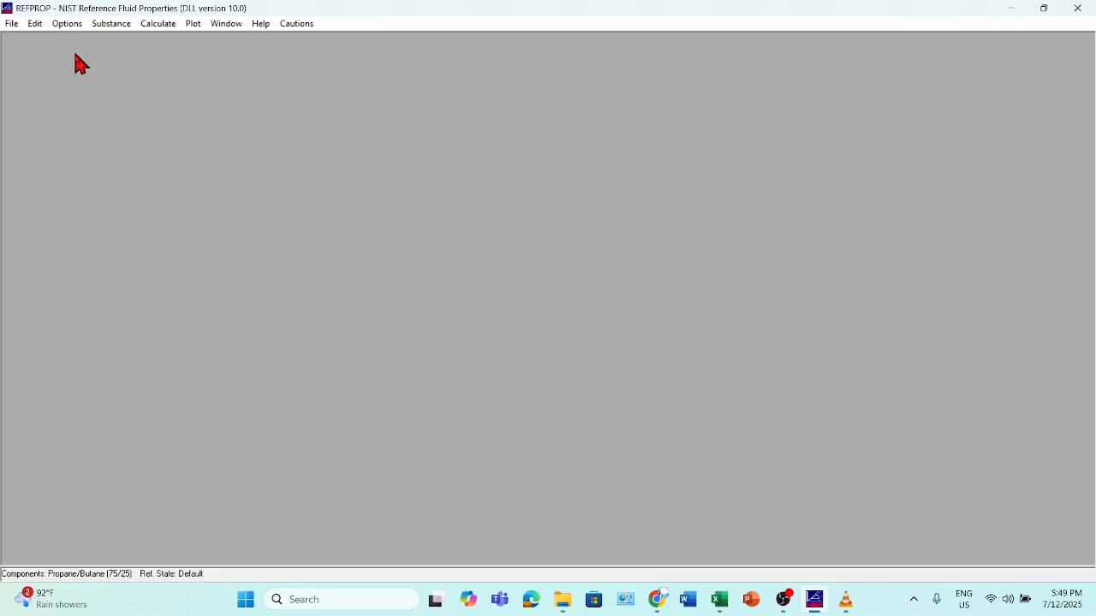
# Step: Examine the fluid information of the Propane/Butane mixture, viewing its composition as Mole Fraction, and close it
pyautogui.click(106, 27)
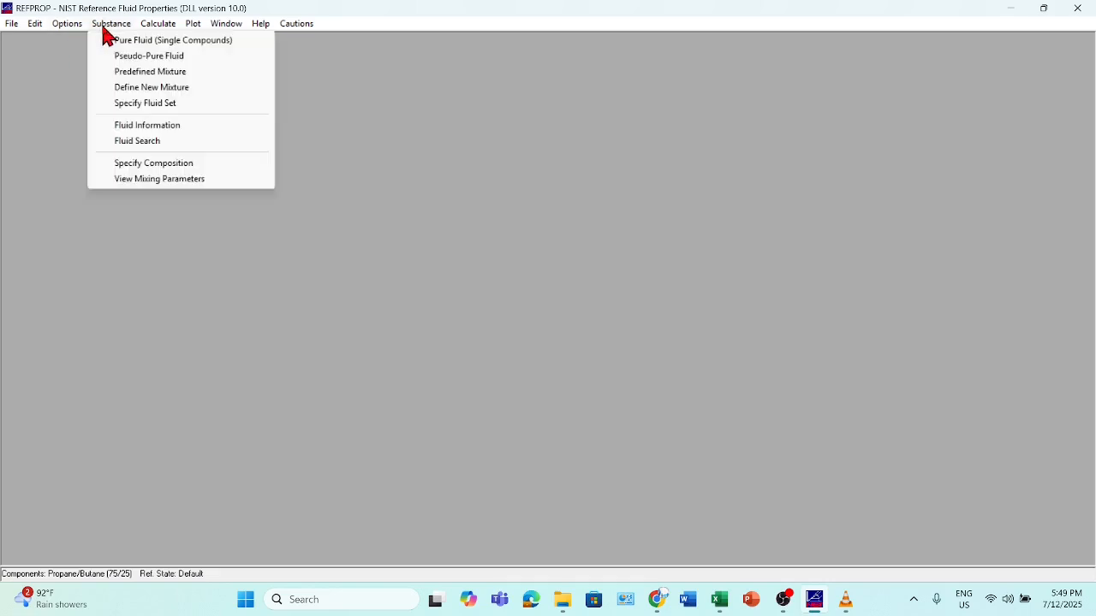
pyautogui.click(133, 127)
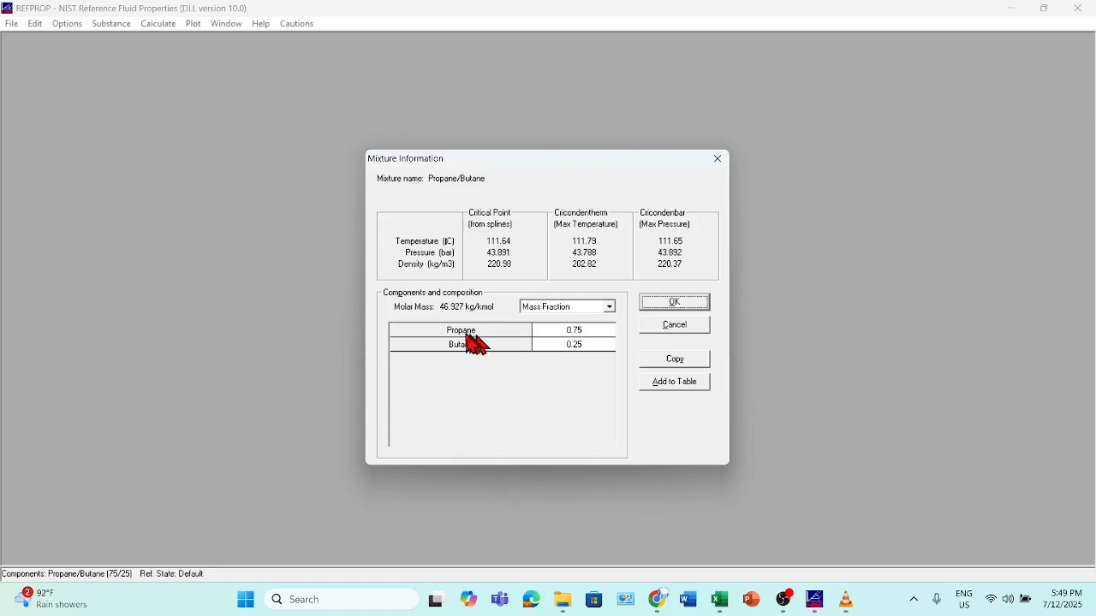
pyautogui.click(607, 308)
pyautogui.click(570, 321)
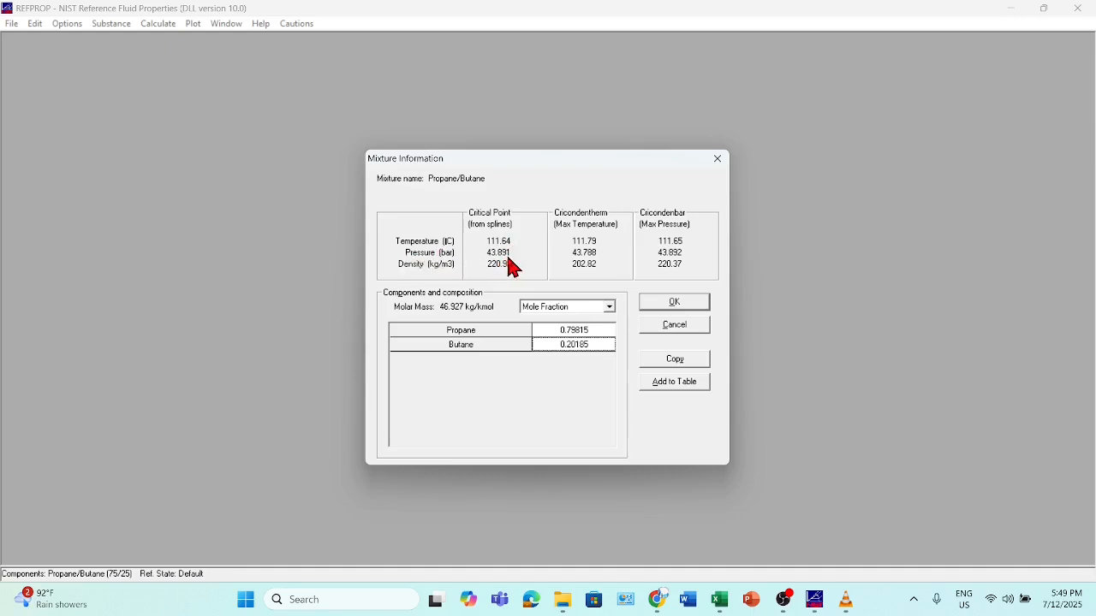
pyautogui.click(718, 159)
# Step: Review the Propane/Butane mixing parameters, including the literature reference and the available mixing rules, and close them unchanged
pyautogui.click(111, 24)
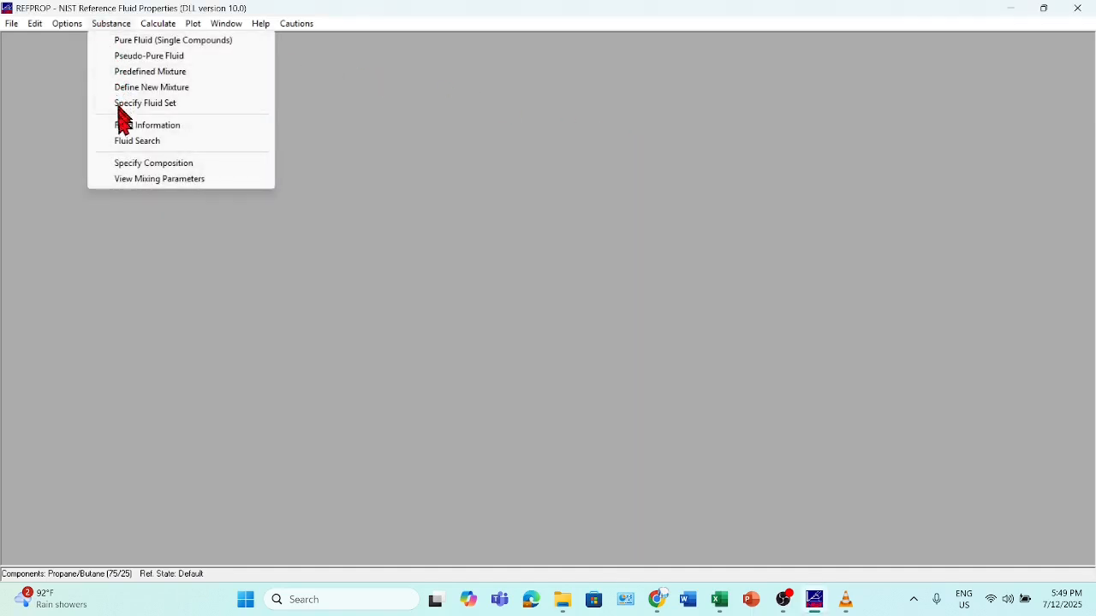
pyautogui.click(126, 179)
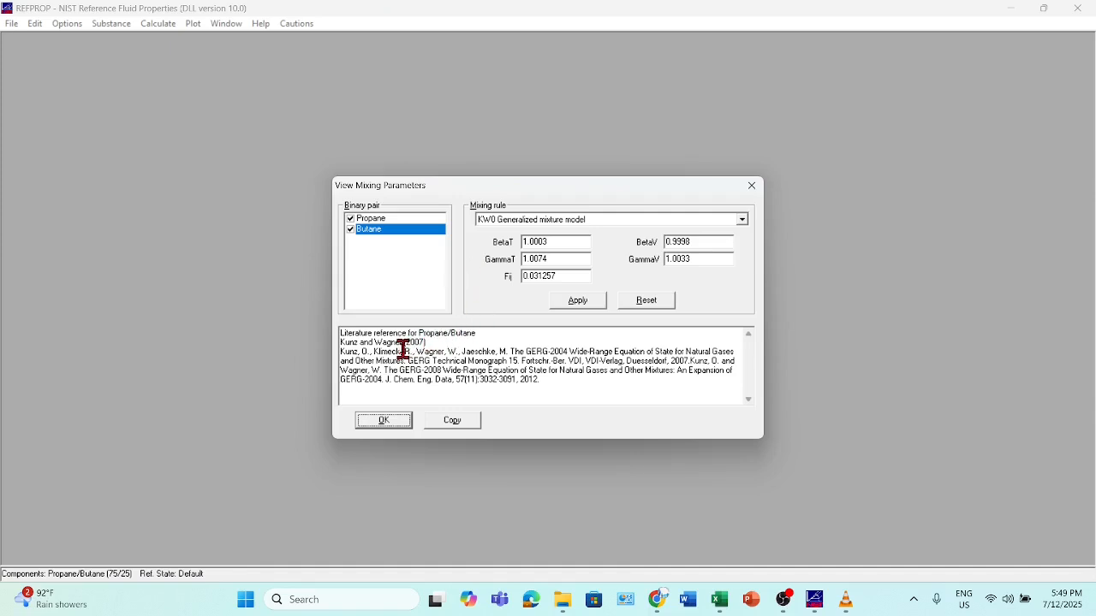
pyautogui.moveTo(346, 334); pyautogui.dragTo(418, 335)
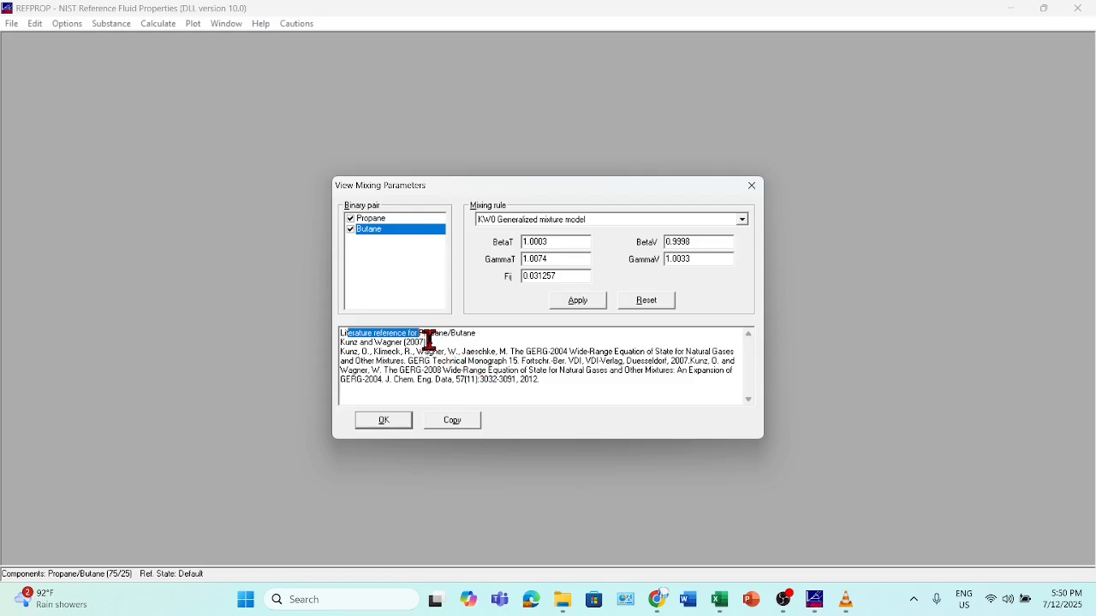
pyautogui.moveTo(374, 352); pyautogui.dragTo(542, 379)
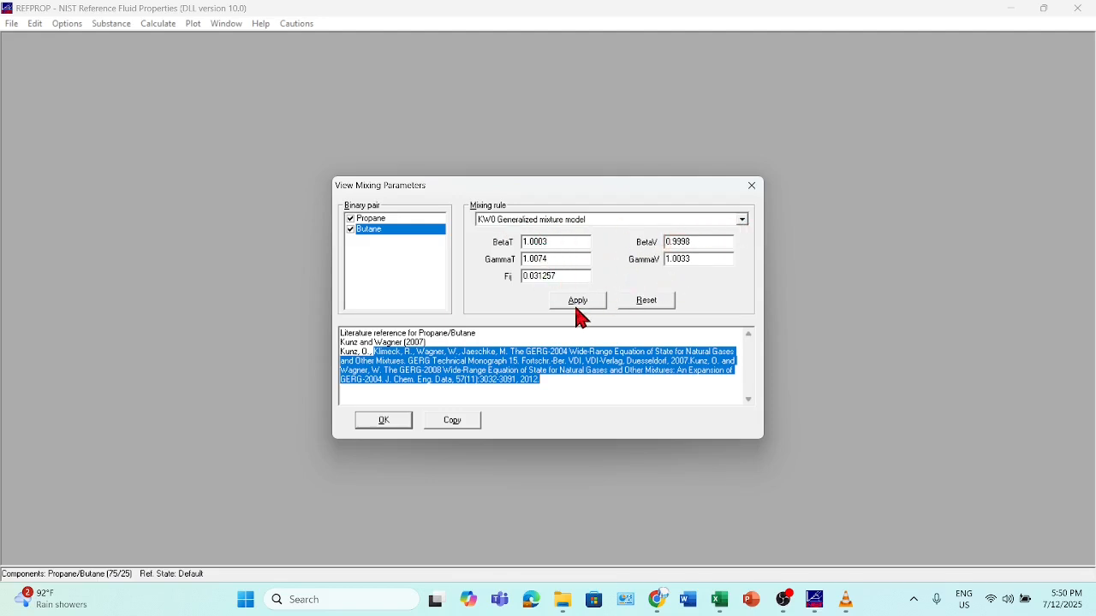
pyautogui.click(743, 220)
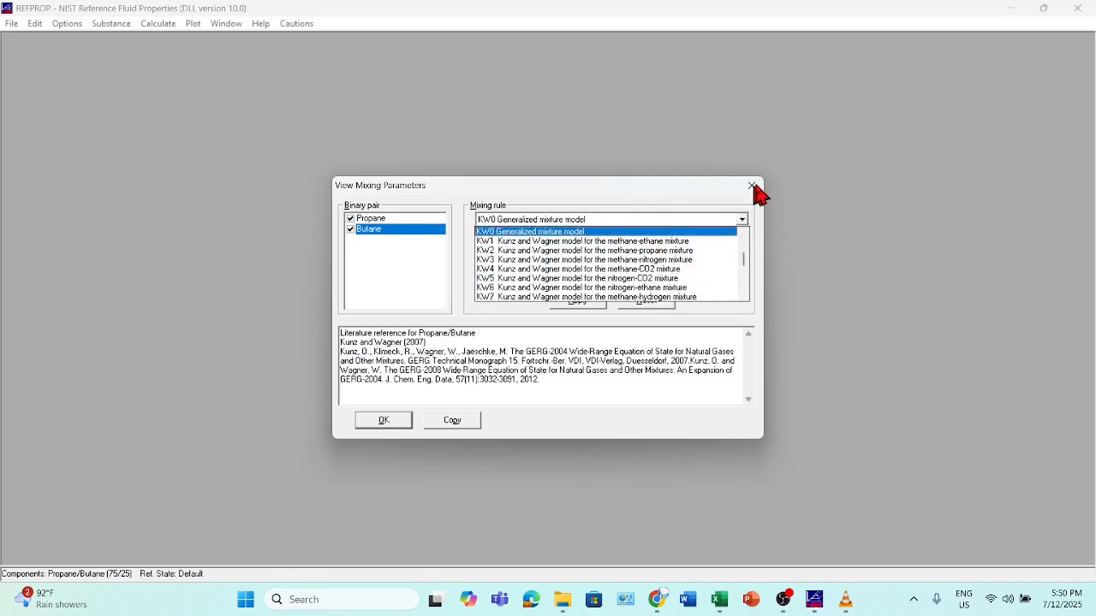
pyautogui.click(757, 190)
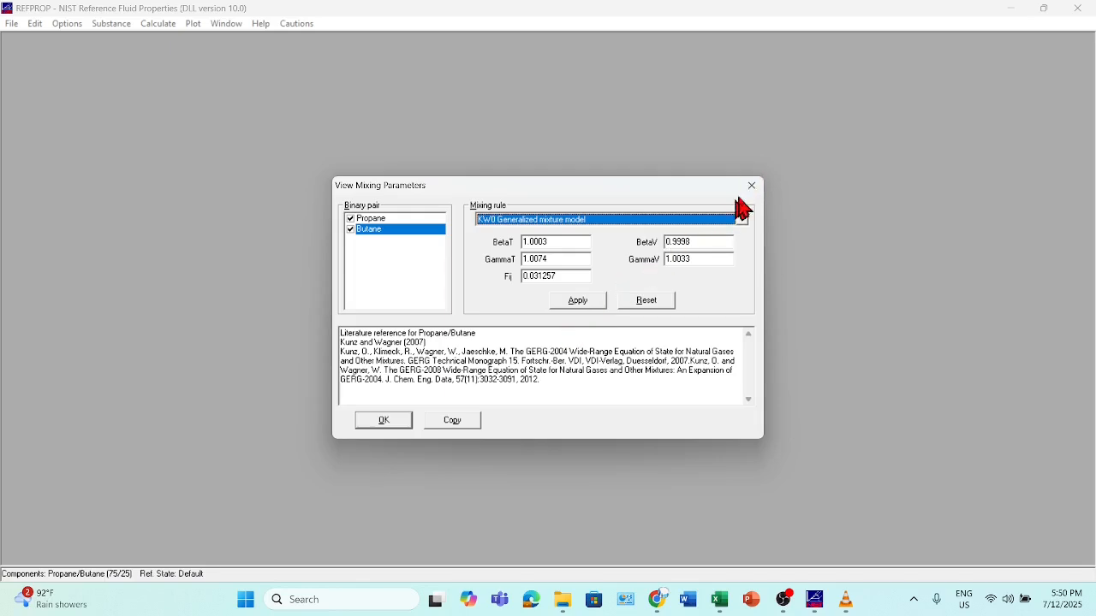
pyautogui.click(752, 187)
# Step: Delete the existing ULT refrigerants set from the fluid sets and confirm its removal
pyautogui.click(101, 25)
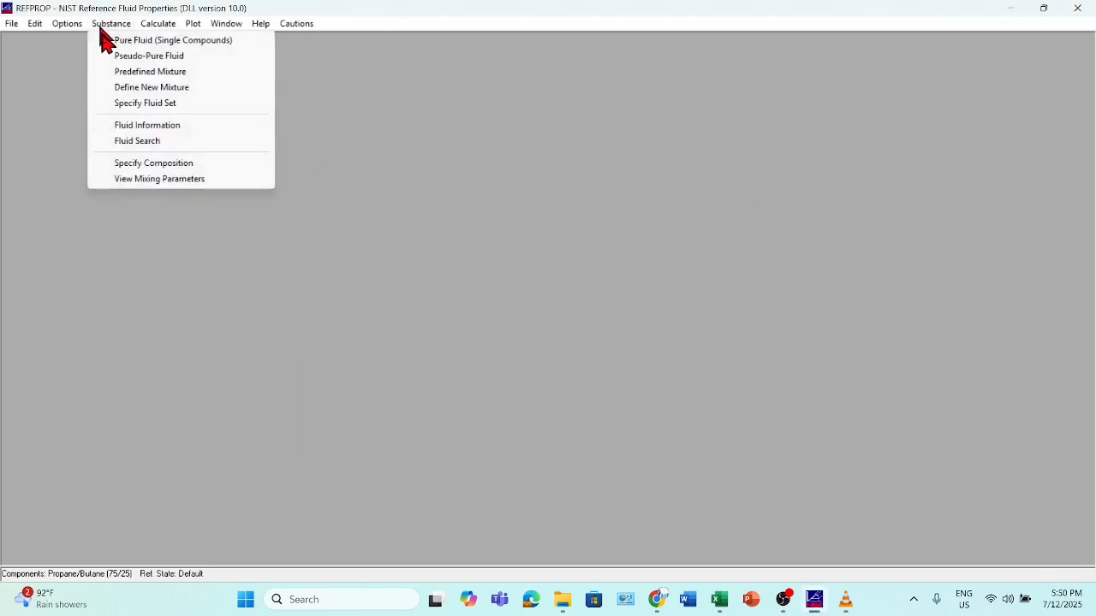
pyautogui.click(154, 111)
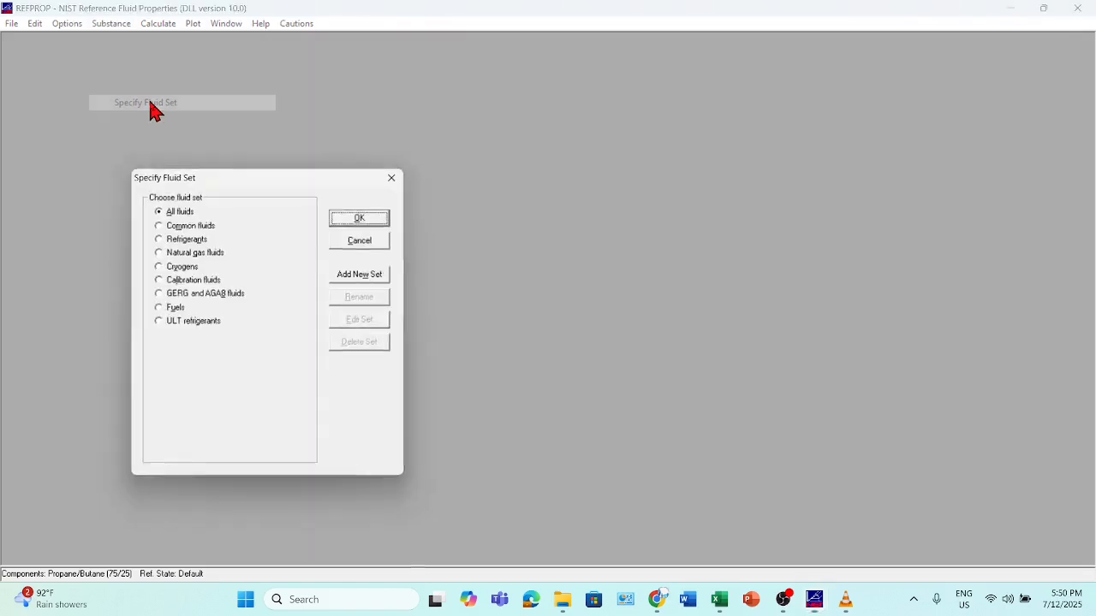
pyautogui.click(159, 323)
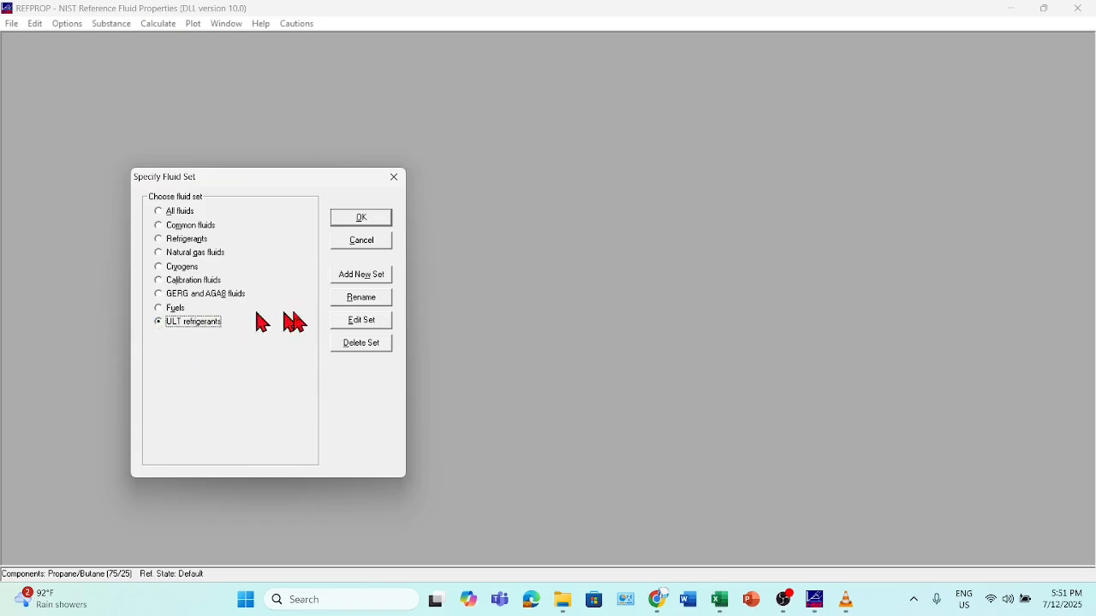
pyautogui.click(359, 347)
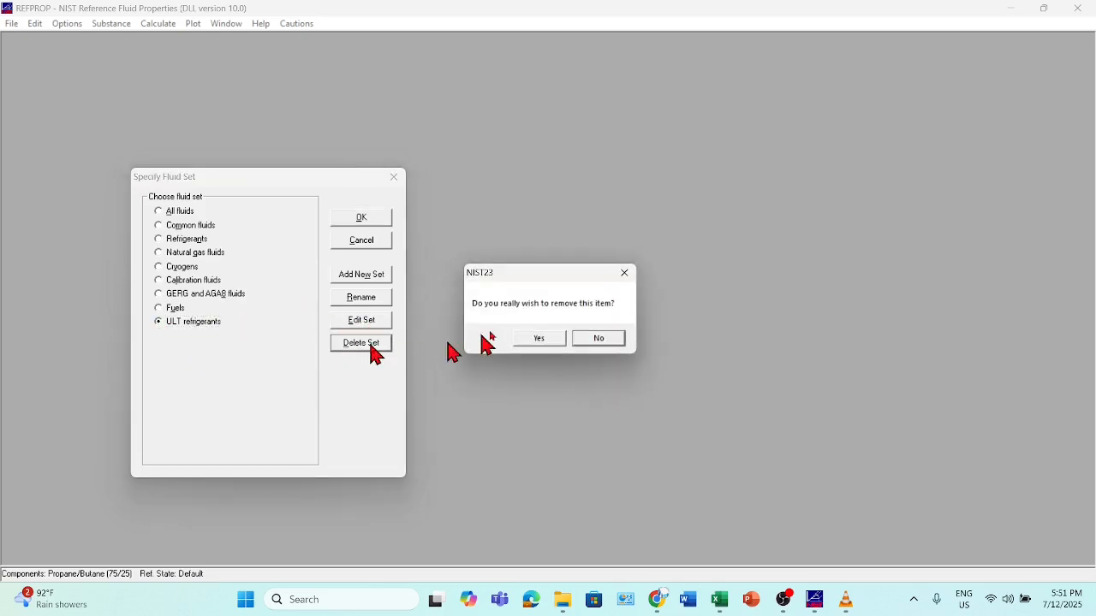
pyautogui.click(520, 339)
pyautogui.click(293, 279)
# Step: Add a new fluid set and name it ULT refrigerants
pyautogui.click(358, 276)
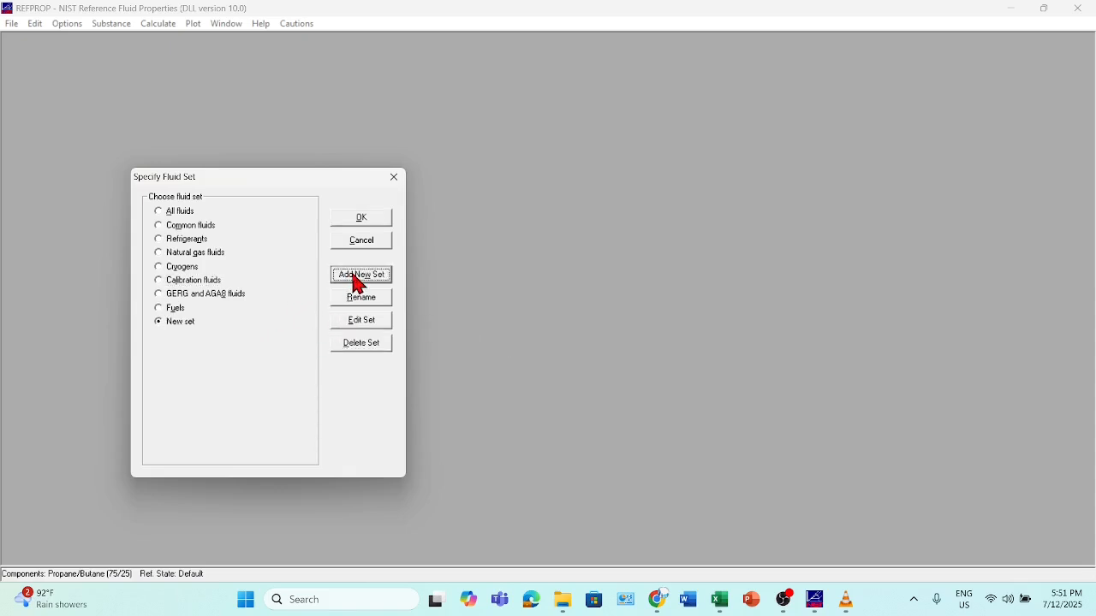
pyautogui.click(359, 299)
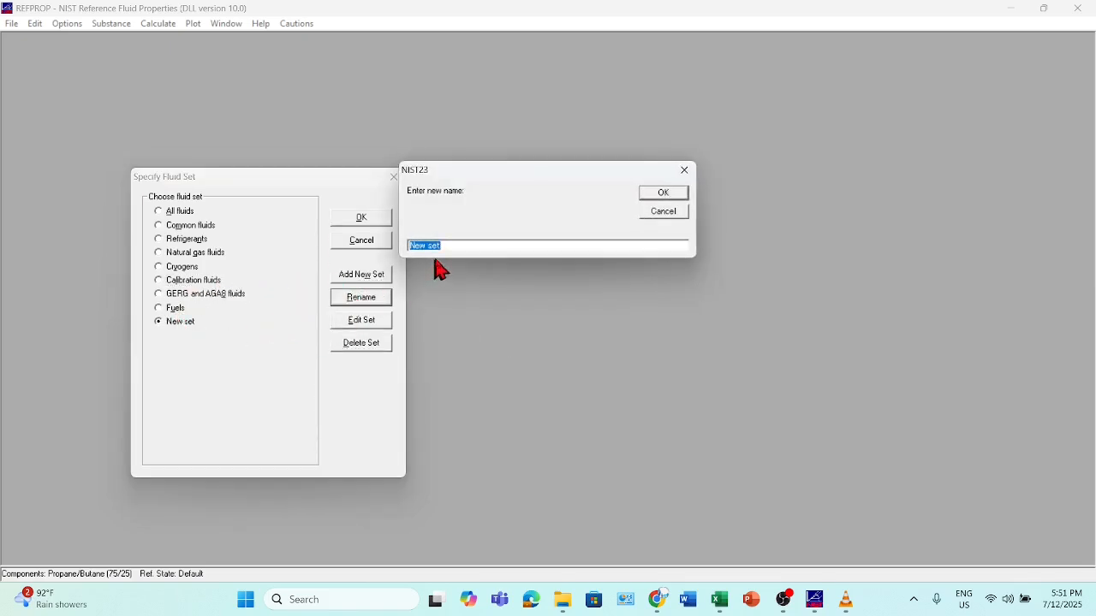
pyautogui.write('ULT refrigerants')
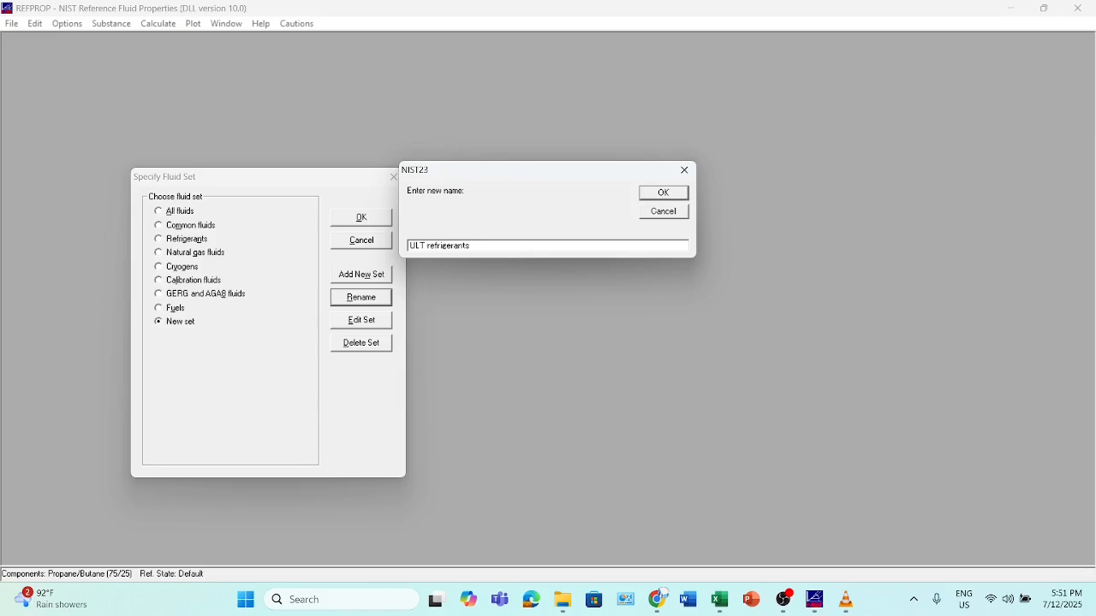
pyautogui.click(673, 201)
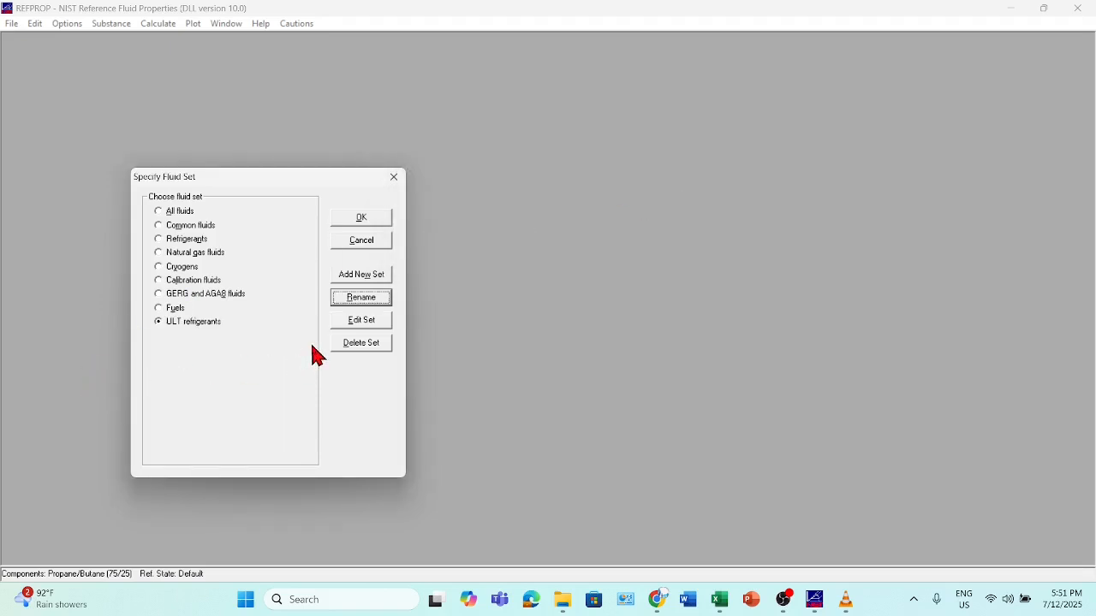
# Step: Edit the fluids of the ULT refrigerants set and add R23 (Trifluoromethane) to its subset
pyautogui.click(363, 324)
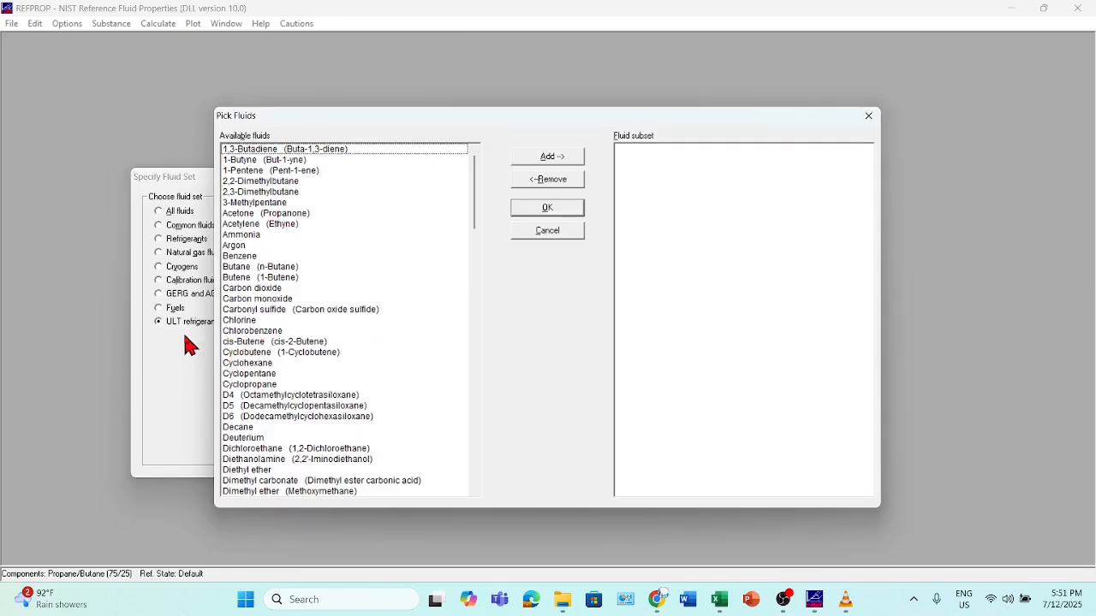
pyautogui.click(284, 334)
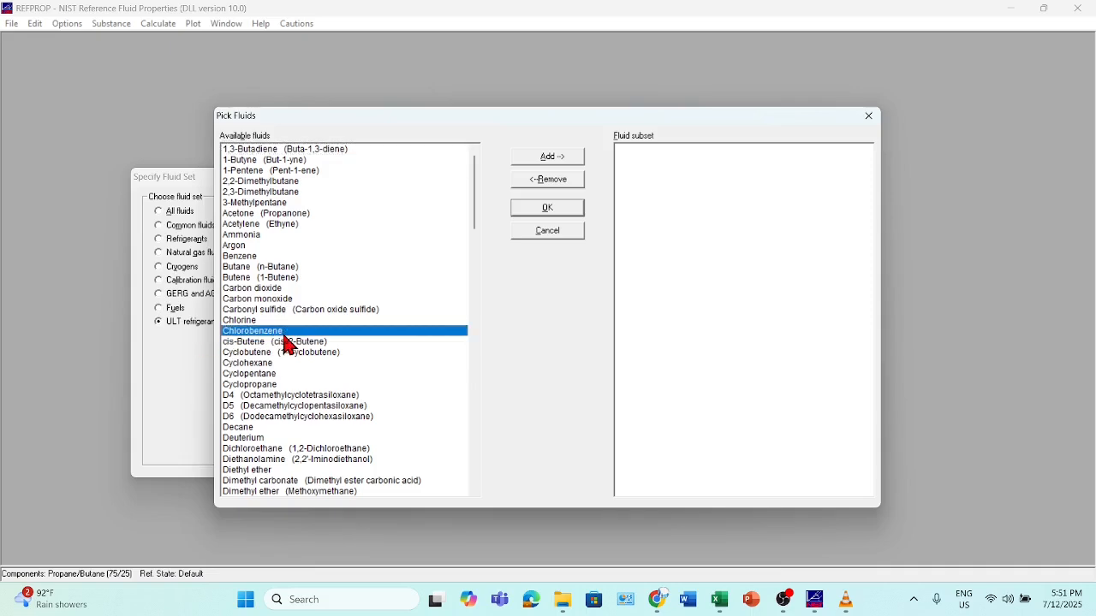
pyautogui.press('r')
pyautogui.press('r')
pyautogui.press('r')
pyautogui.press('r')
pyautogui.press('r')
pyautogui.press('r')
pyautogui.press('r')
pyautogui.press('r')
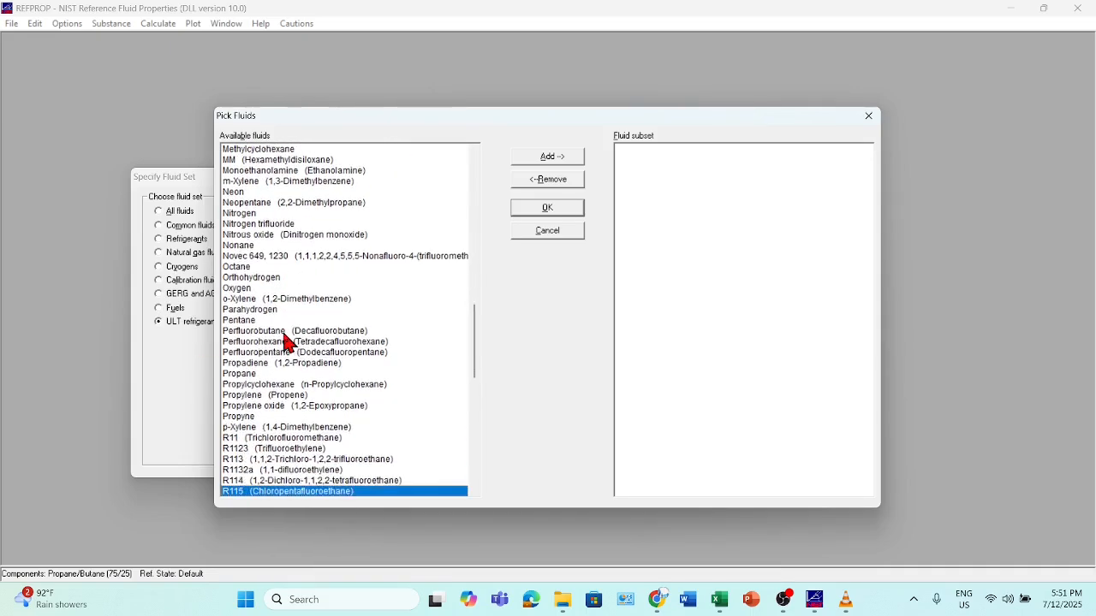
pyautogui.press('r')
pyautogui.press('r')
pyautogui.press('r')
pyautogui.press('r')
pyautogui.press('r')
pyautogui.press('r')
pyautogui.press('r')
pyautogui.press('r')
pyautogui.press('r')
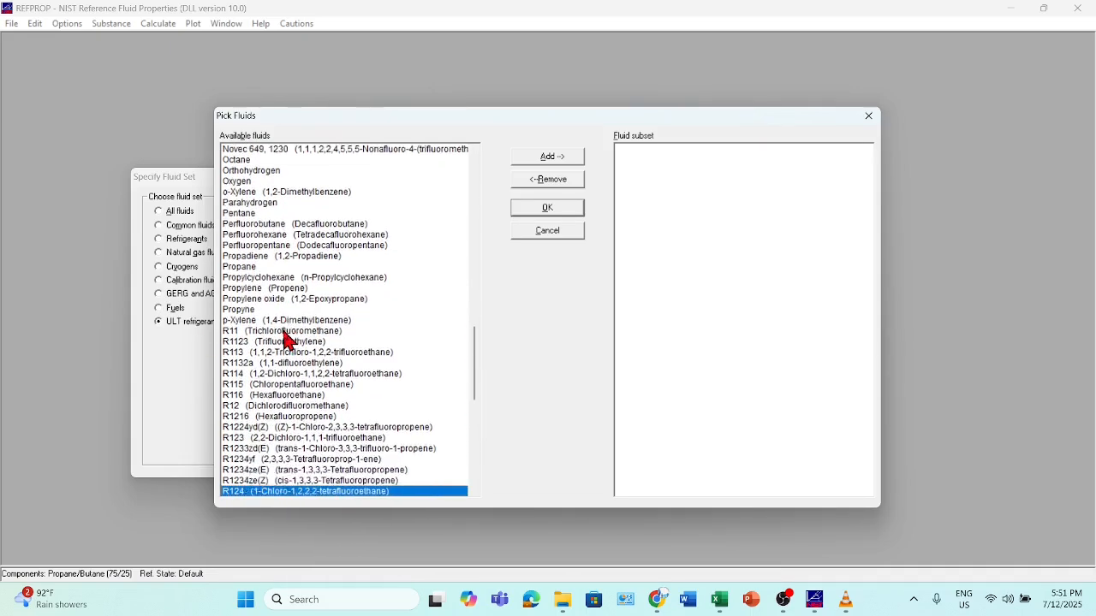
pyautogui.scroll(-5, 287, 340)
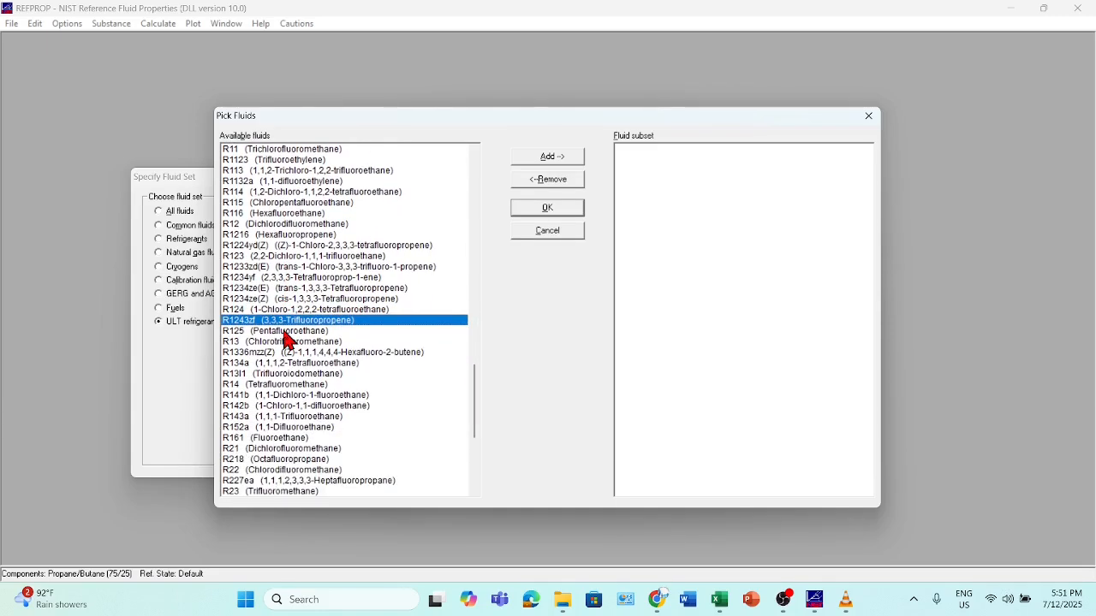
pyautogui.scroll(-1, 288, 342)
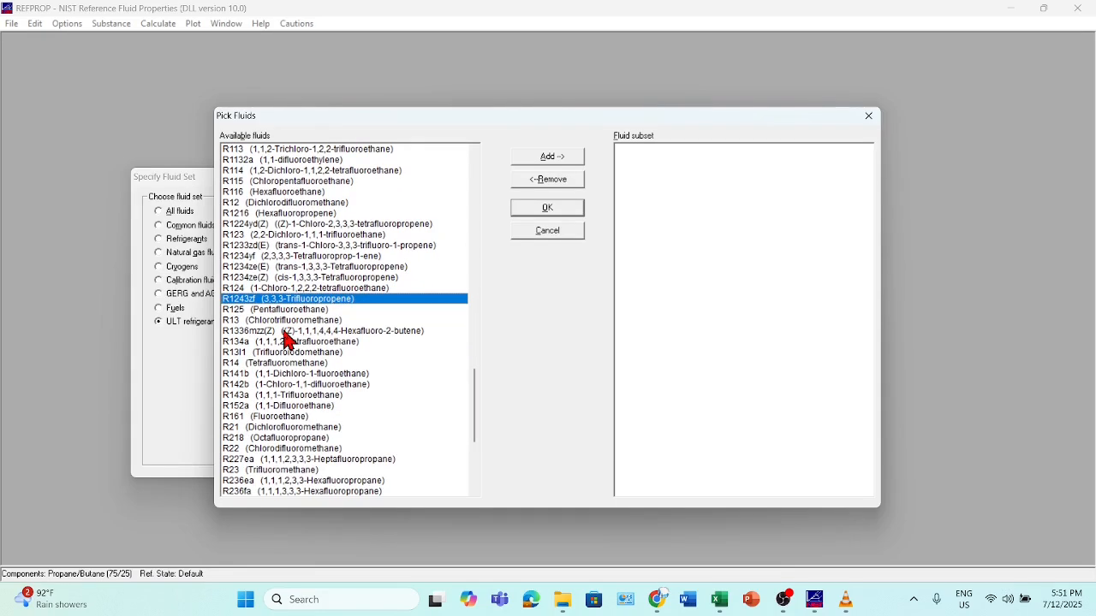
pyautogui.scroll(-4, 288, 342)
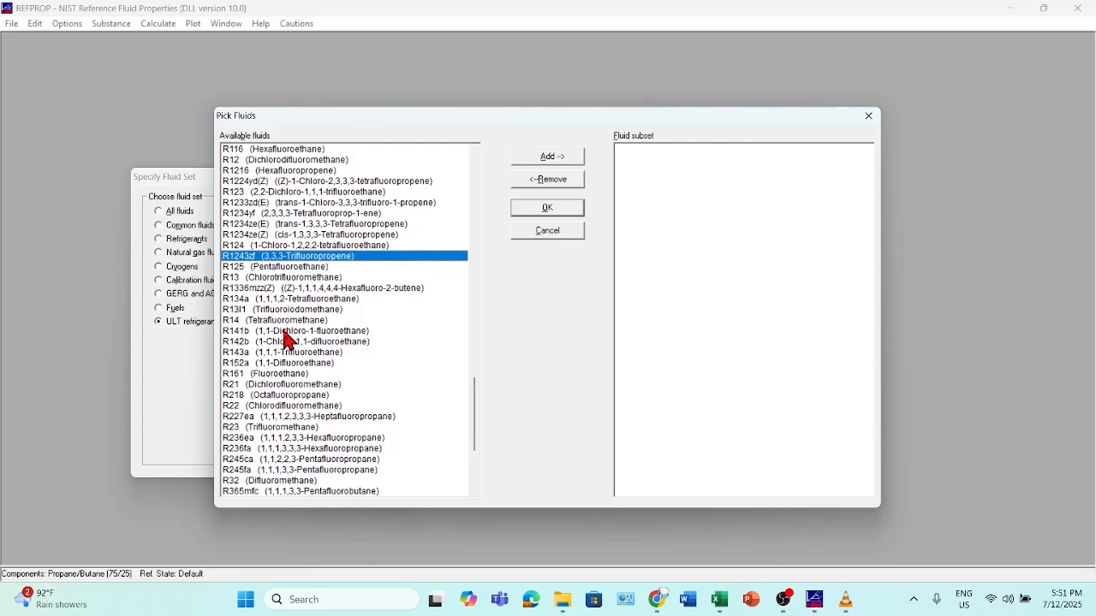
pyautogui.click(257, 385)
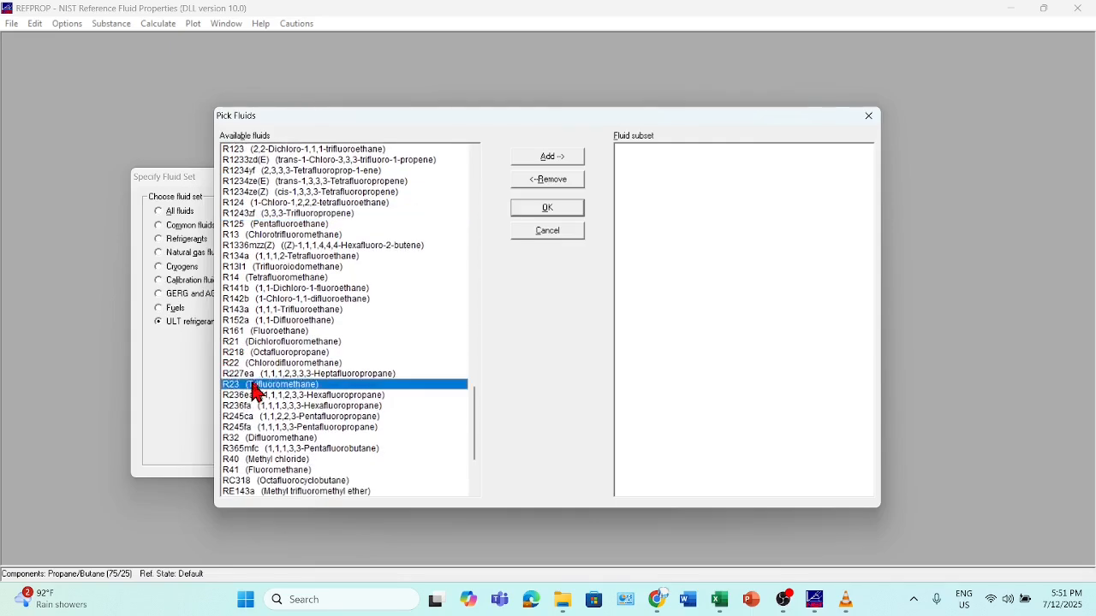
pyautogui.click(530, 156)
# Step: Add Ethane and Ethylene (Ethene) to the ULT refrigerants fluid subset
pyautogui.press('e')
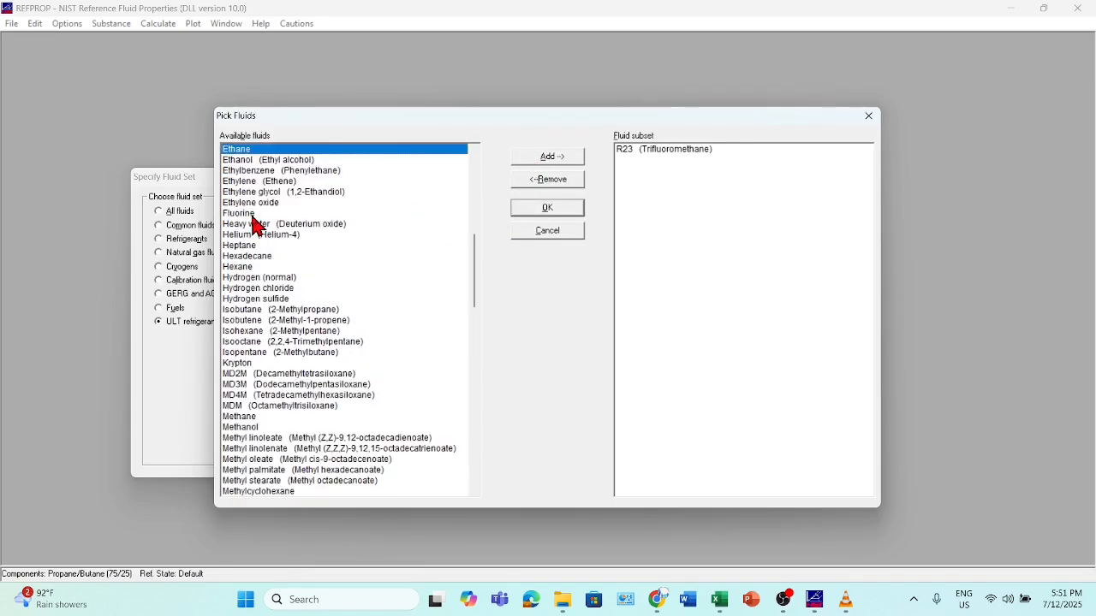
pyautogui.click(533, 158)
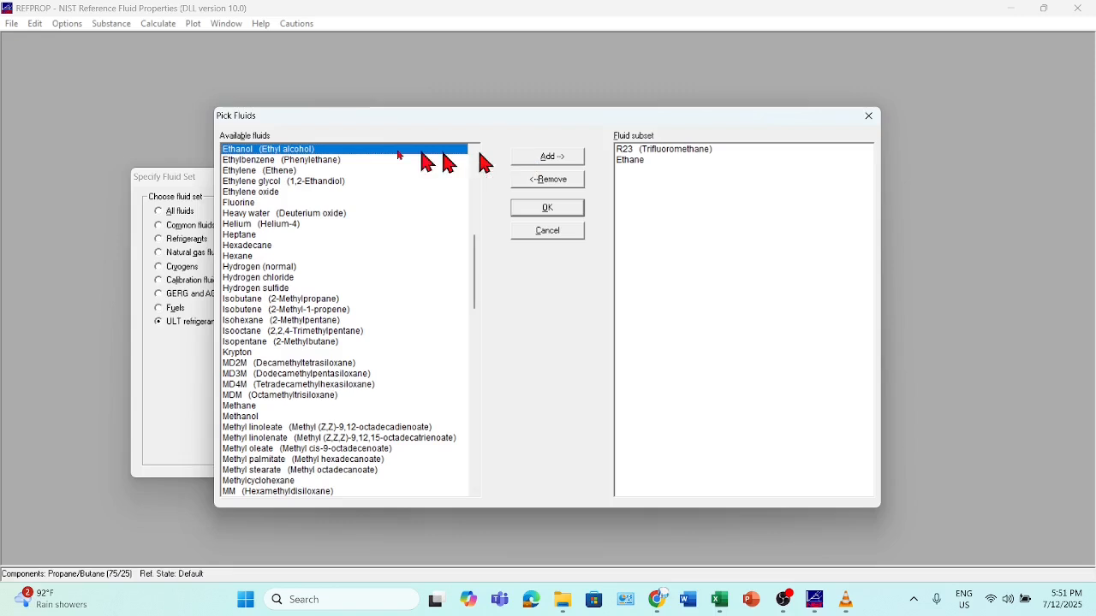
pyautogui.click(245, 172)
pyautogui.click(533, 159)
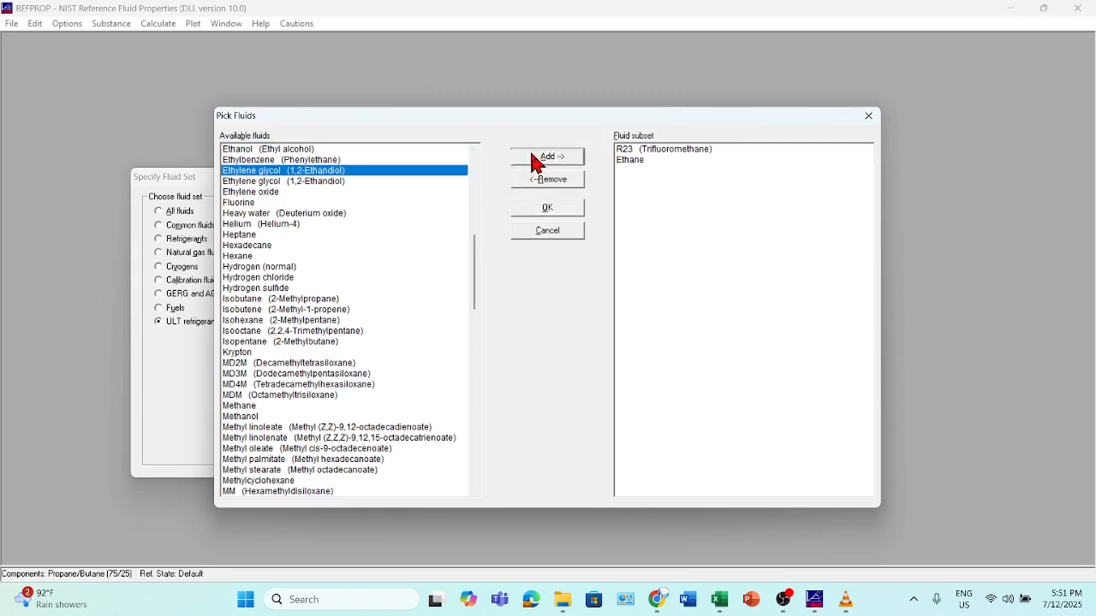
# Step: Add R41 (Fluoromethane) to the ULT refrigerants fluid subset and accept ULT refrigerants as the active fluid set
pyautogui.click(241, 237)
pyautogui.press('r')
pyautogui.press('r')
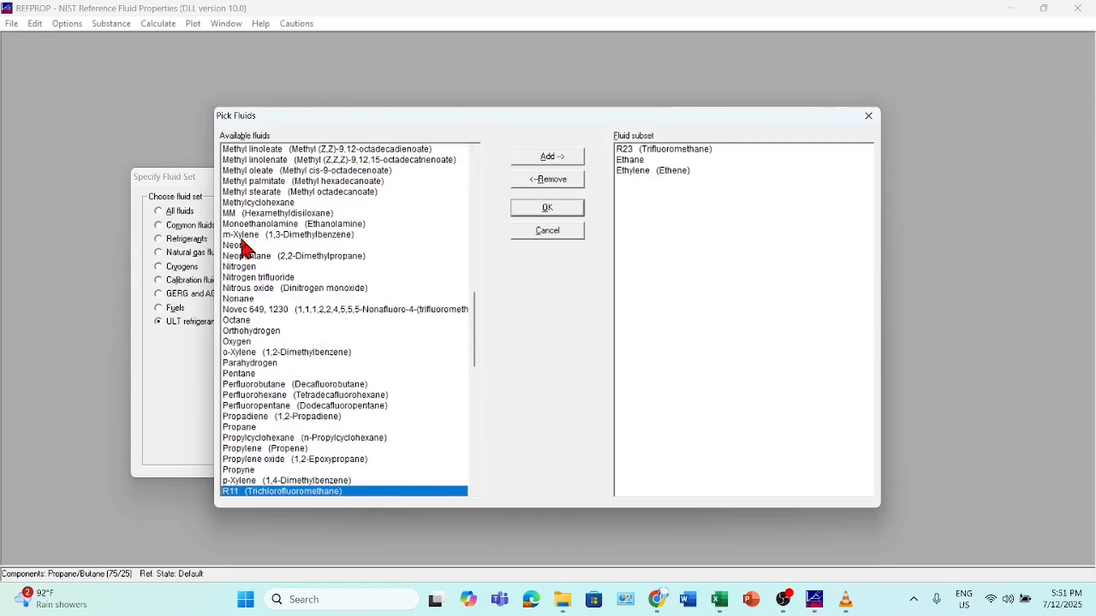
pyautogui.press('r')
pyautogui.press('r')
pyautogui.press('r')
pyautogui.press('r')
pyautogui.press('r')
pyautogui.press('r')
pyautogui.press('r')
pyautogui.press('r')
pyautogui.press('r')
pyautogui.press('r')
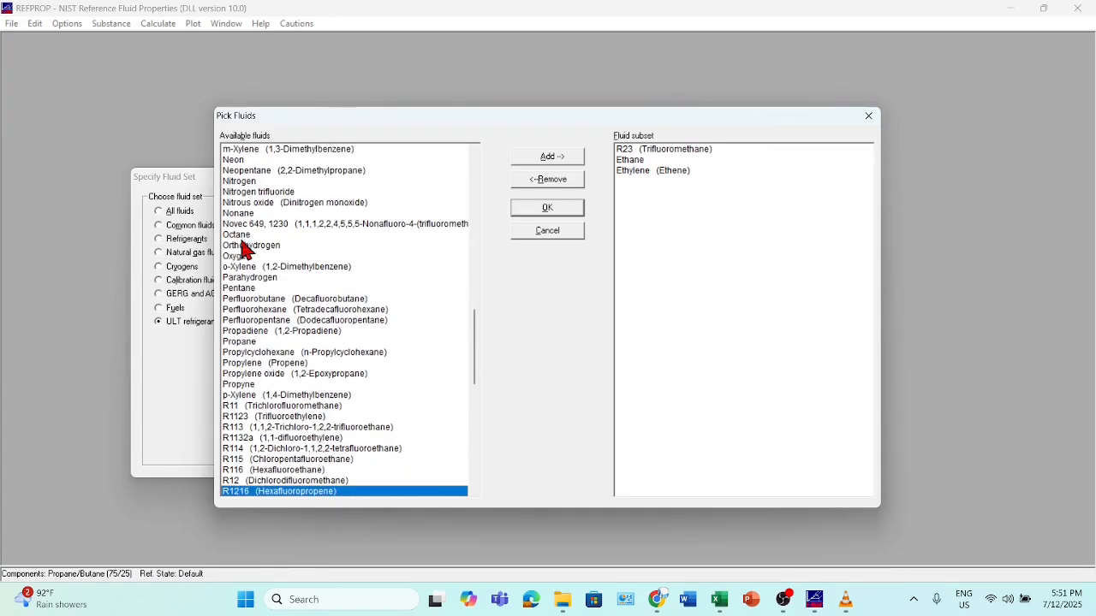
pyautogui.press('r')
pyautogui.press('r')
pyautogui.press('r')
pyautogui.press('r')
pyautogui.press('r')
pyautogui.press('r')
pyautogui.press('r')
pyautogui.press('r')
pyautogui.press('r')
pyautogui.press('r')
pyautogui.press('r')
pyautogui.press('r')
pyautogui.press('r')
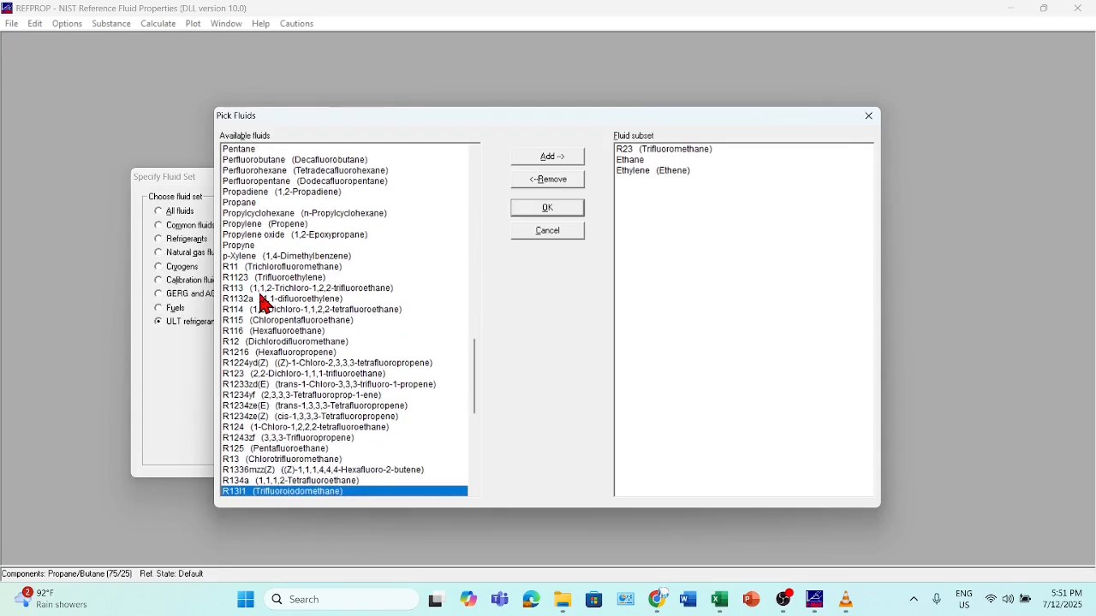
pyautogui.press('r')
pyautogui.press('r')
pyautogui.press('r')
pyautogui.press('r')
pyautogui.press('r')
pyautogui.press('r')
pyautogui.press('r')
pyautogui.press('r')
pyautogui.press('r')
pyautogui.press('r')
pyautogui.press('r')
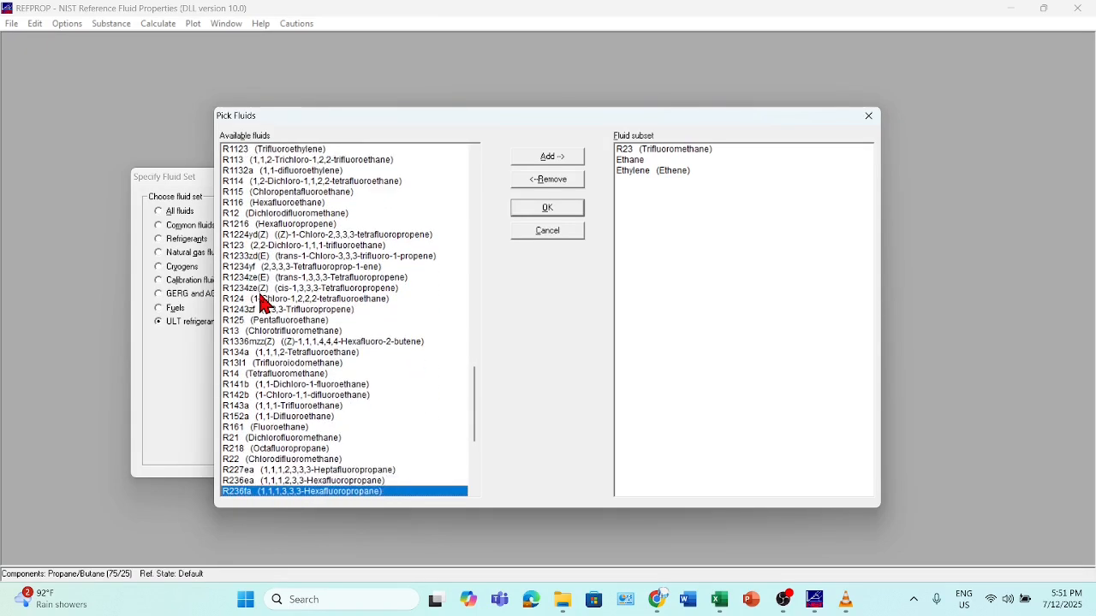
pyautogui.press('r')
pyautogui.press('r')
pyautogui.press('r')
pyautogui.press('r')
pyautogui.press('r')
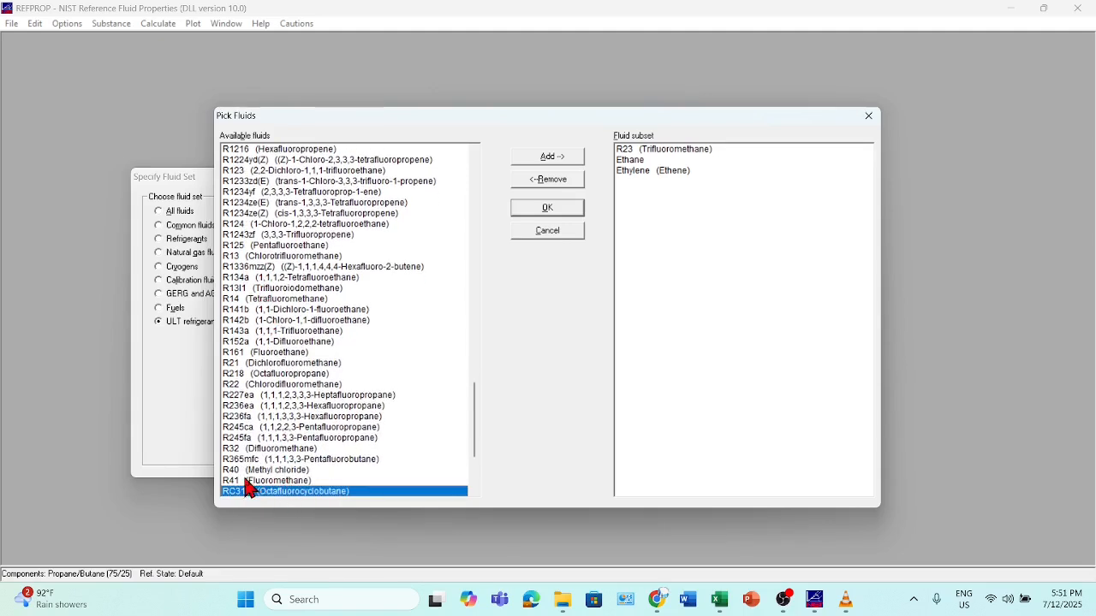
pyautogui.click(253, 482)
pyautogui.click(550, 156)
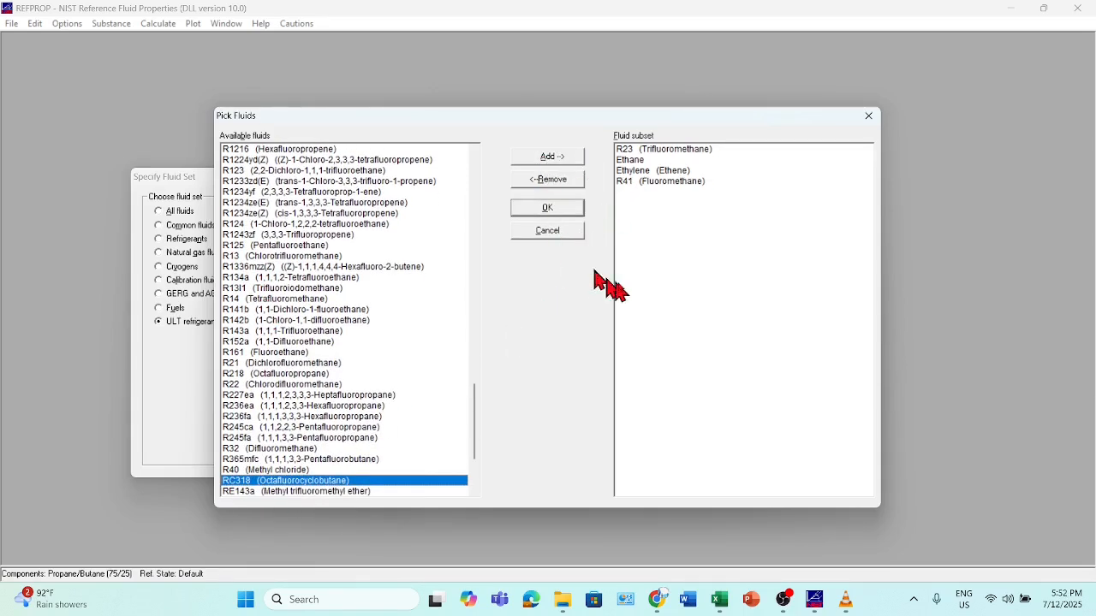
pyautogui.click(548, 210)
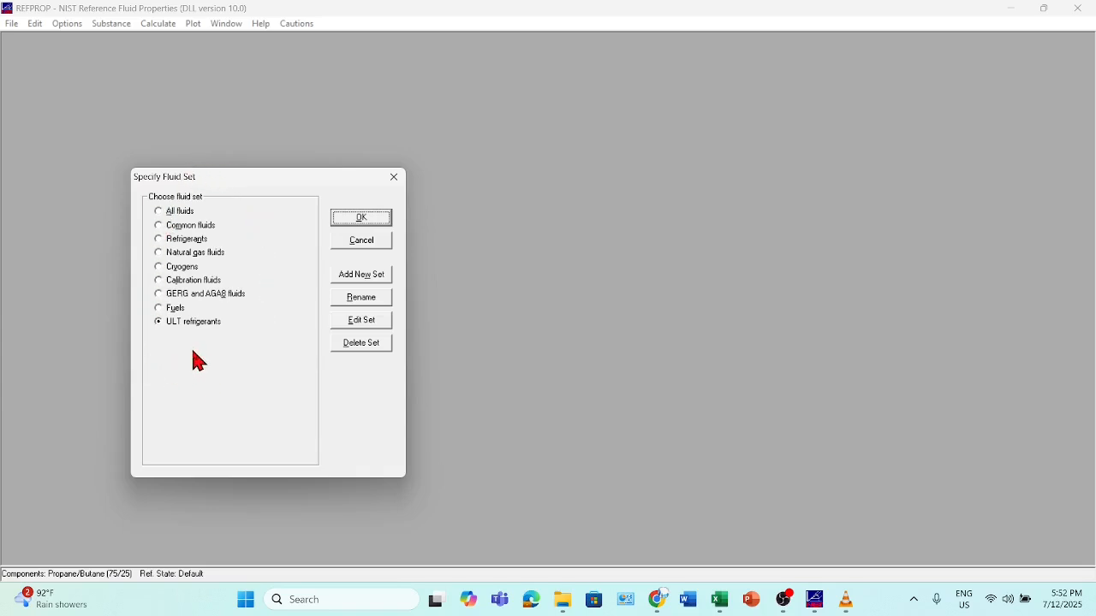
pyautogui.click(363, 220)
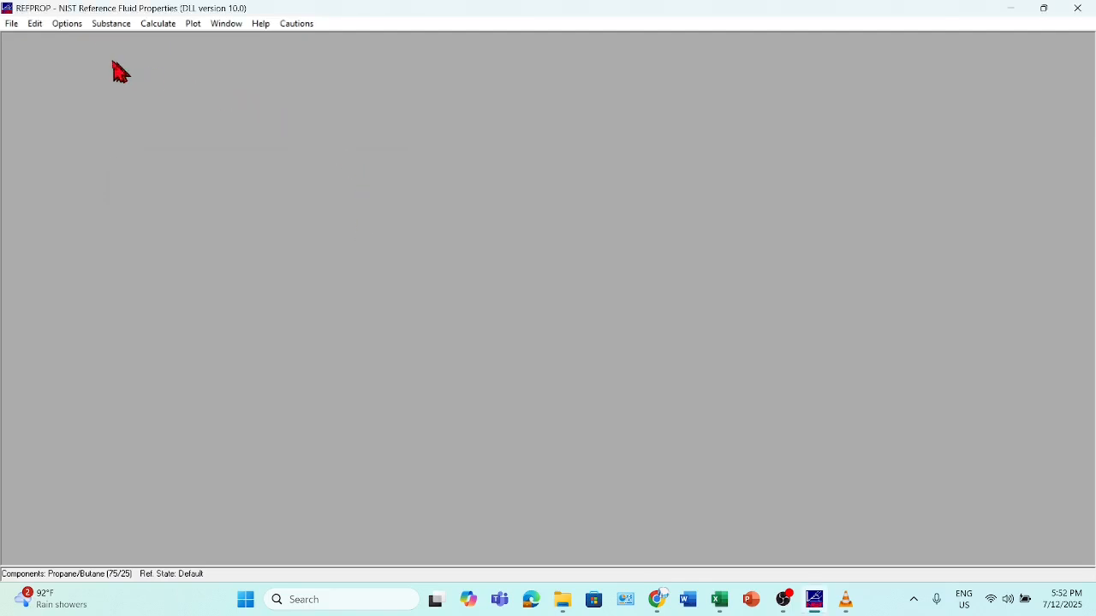
# Step: Load Ethane as the current pure fluid from the ULT refrigerants set
pyautogui.click(114, 27)
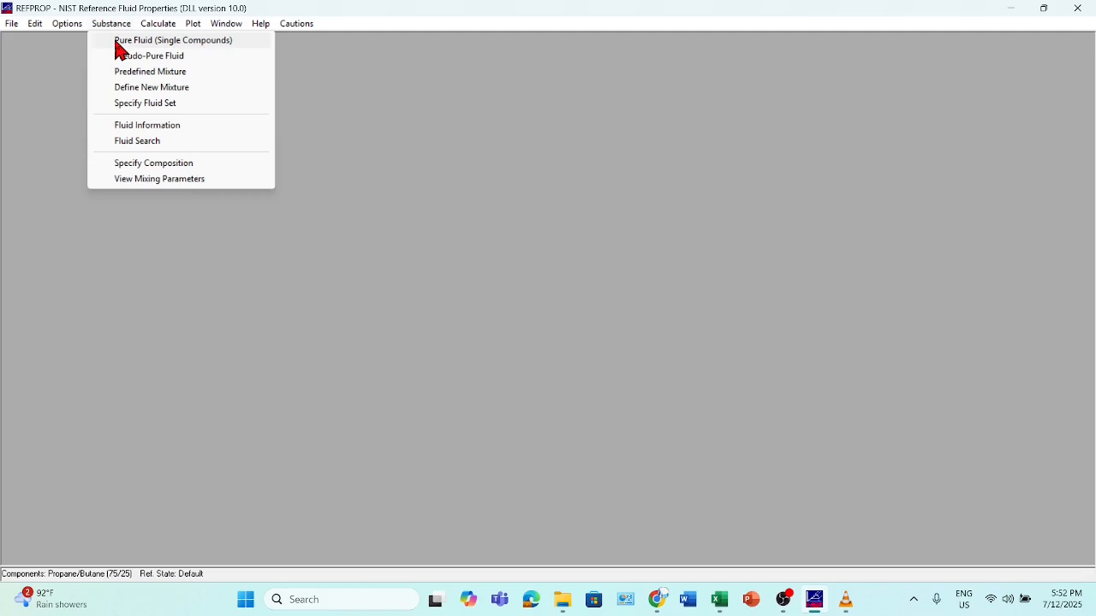
pyautogui.click(118, 45)
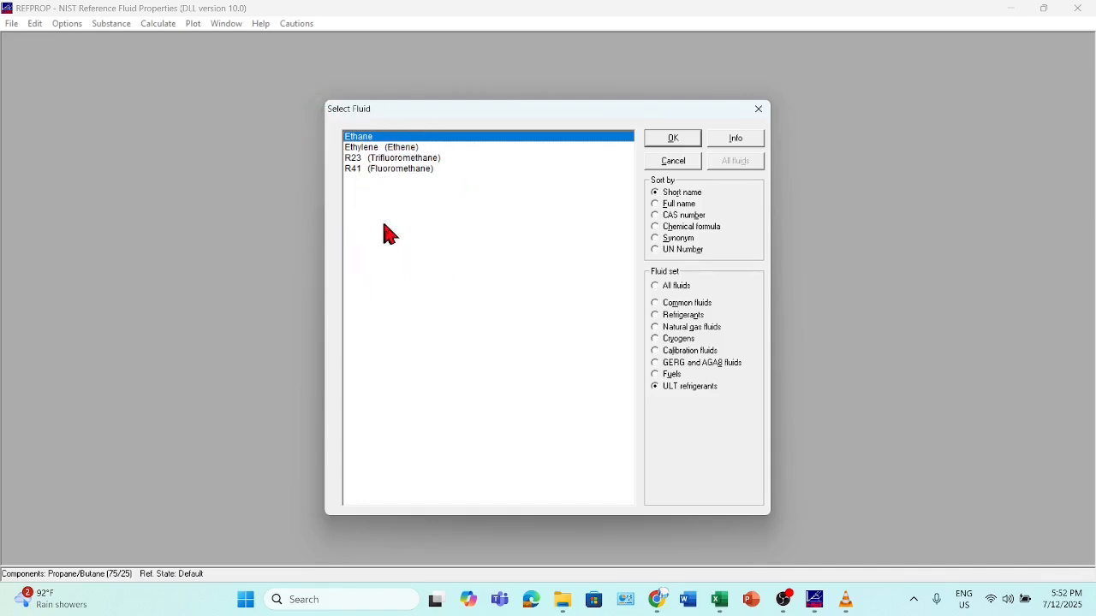
pyautogui.click(672, 139)
# Step: Search all available pure fluids for a normal boiling point between -100 and -50 °C, and close the results
pyautogui.click(112, 24)
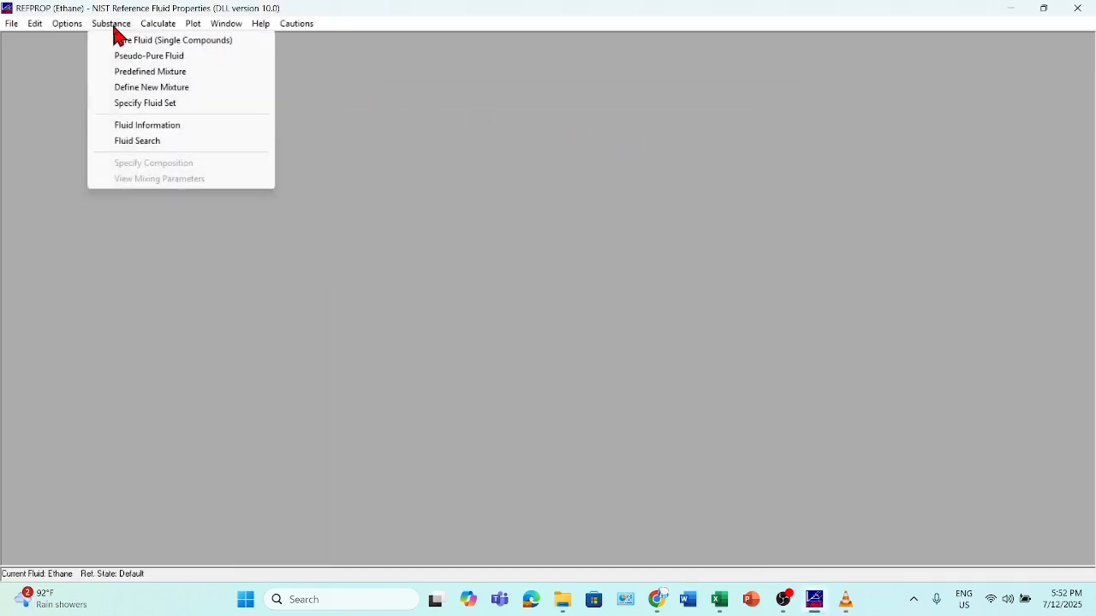
pyautogui.click(146, 149)
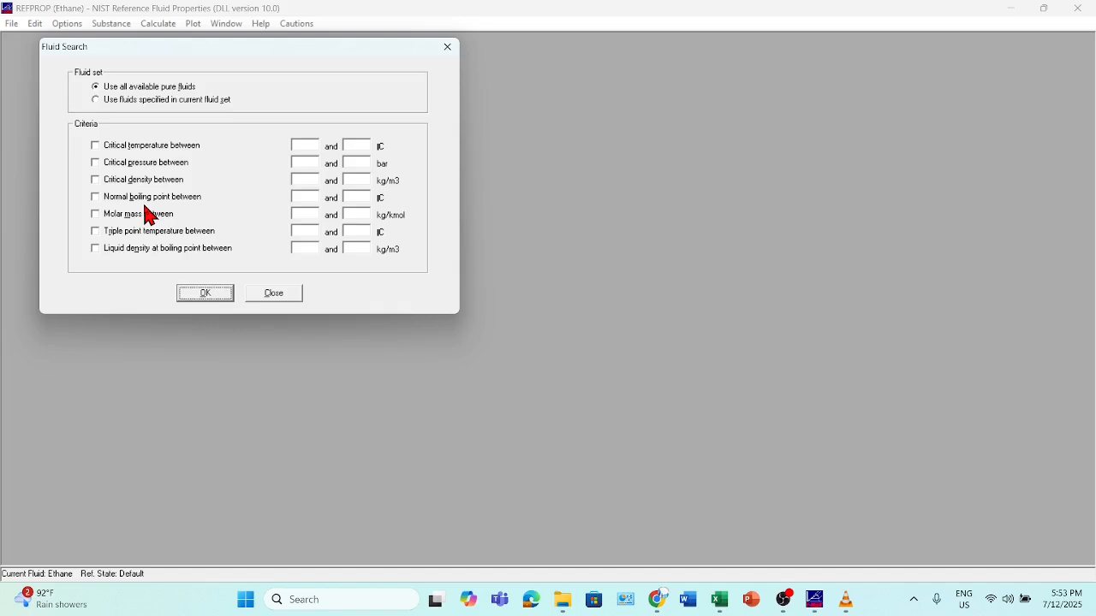
pyautogui.click(301, 197)
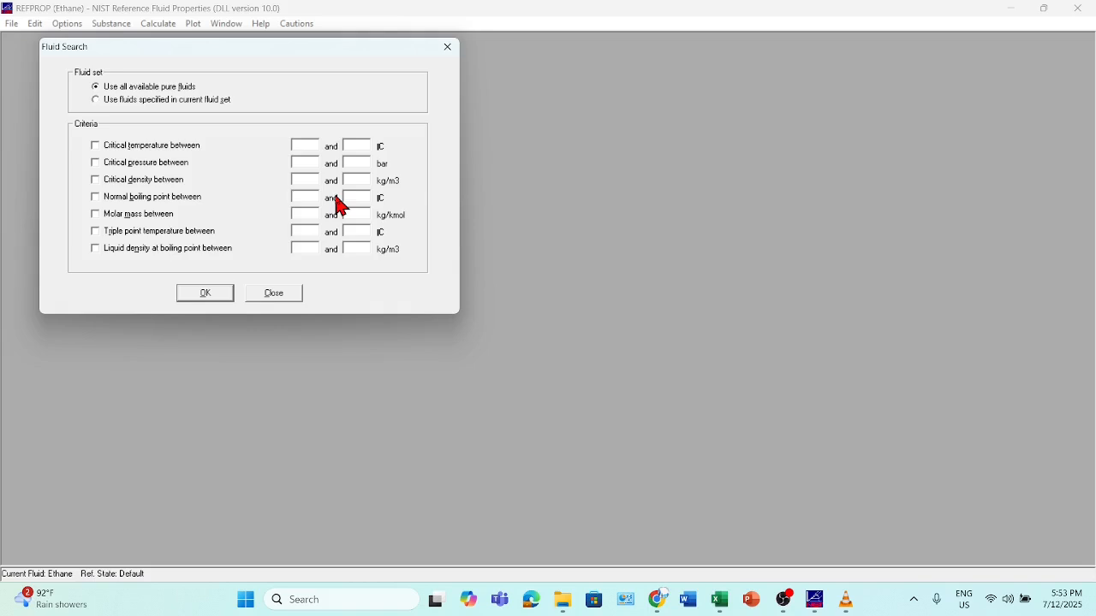
pyautogui.write('-1000')
pyautogui.press('BackSpace')
pyautogui.write('-50')
pyautogui.click(95, 197)
pyautogui.click(203, 296)
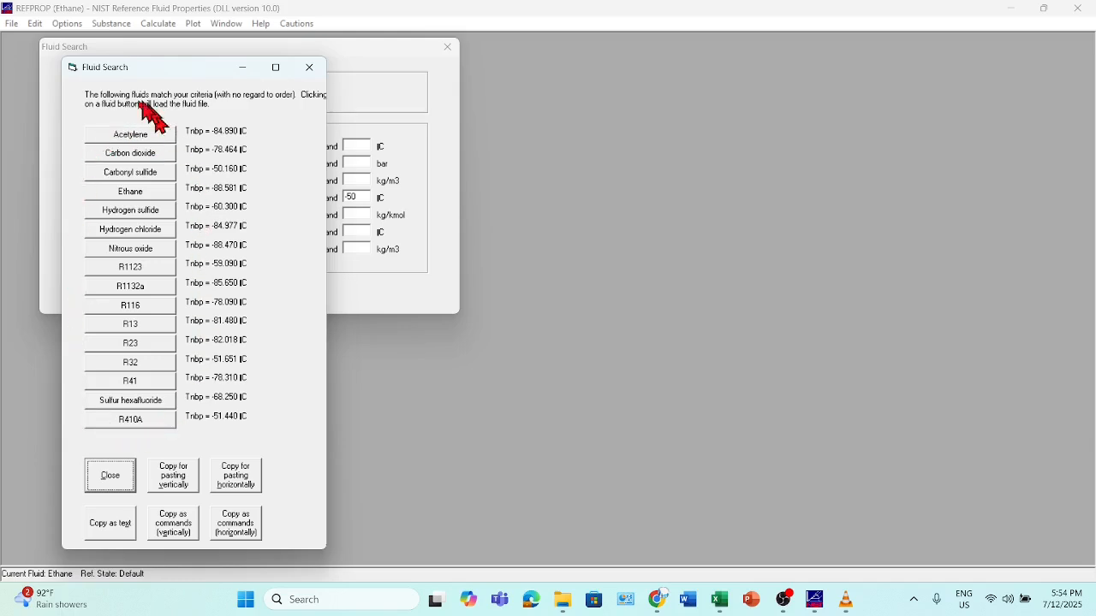
pyautogui.click(312, 81)
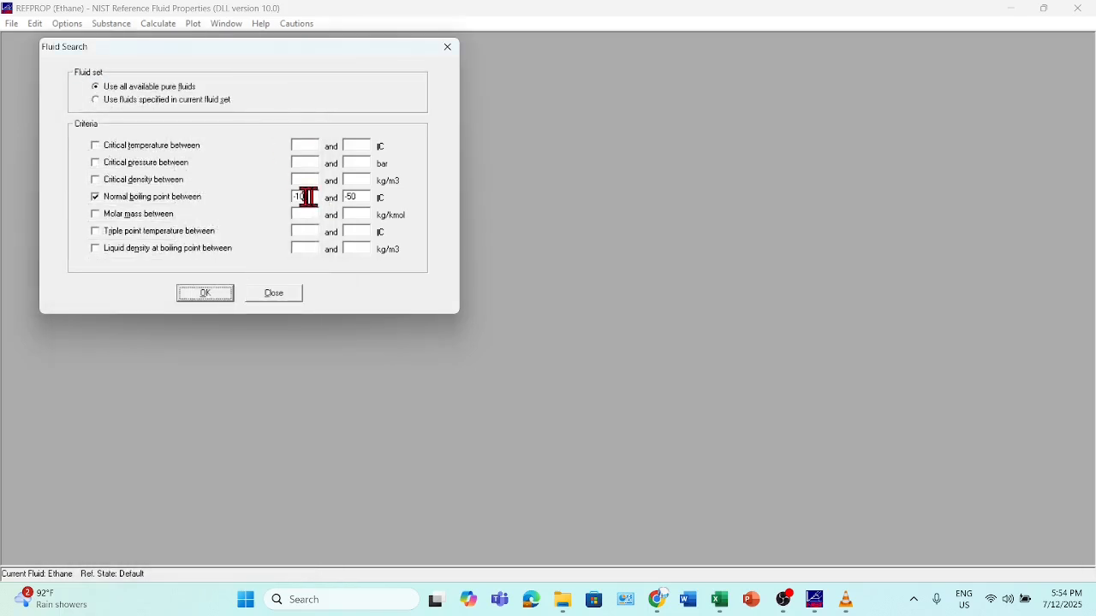
# Step: Search the fluids again with the normal boiling point between -50 and -10 °C, and close the results
pyautogui.doubleClick(310, 197)
pyautogui.moveTo(294, 197); pyautogui.dragTo(318, 199)
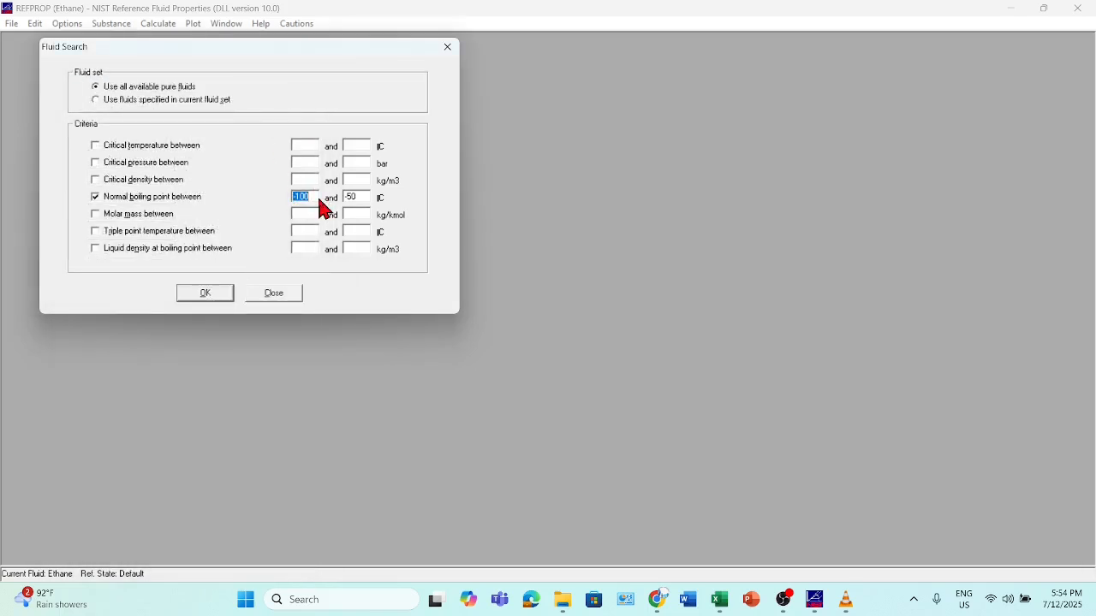
pyautogui.write('-50')
pyautogui.doubleClick(361, 197)
pyautogui.write('-')
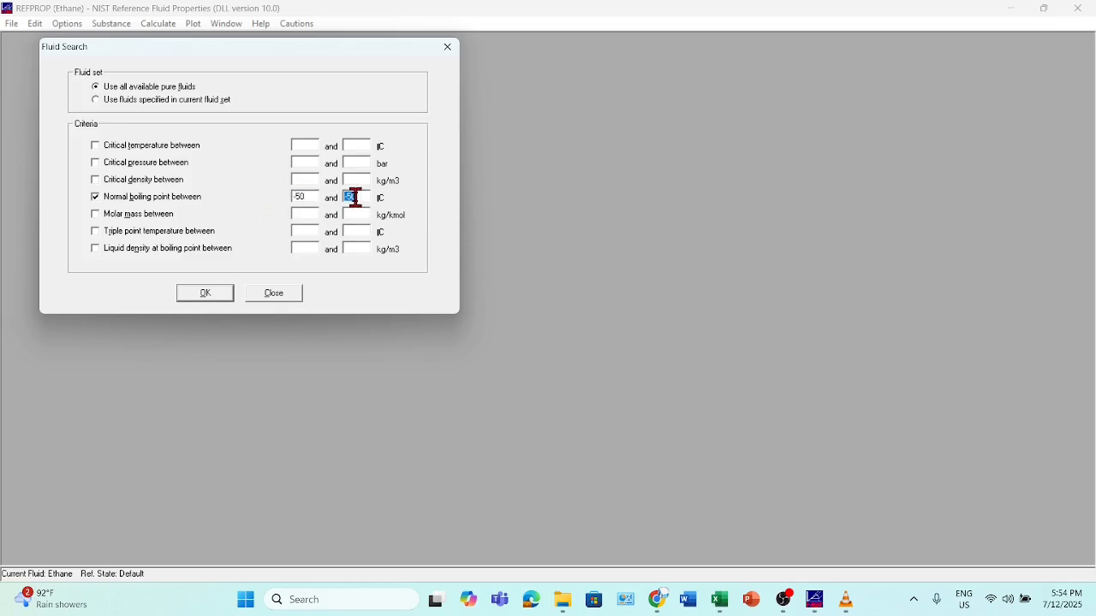
pyautogui.write('10')
pyautogui.click(220, 296)
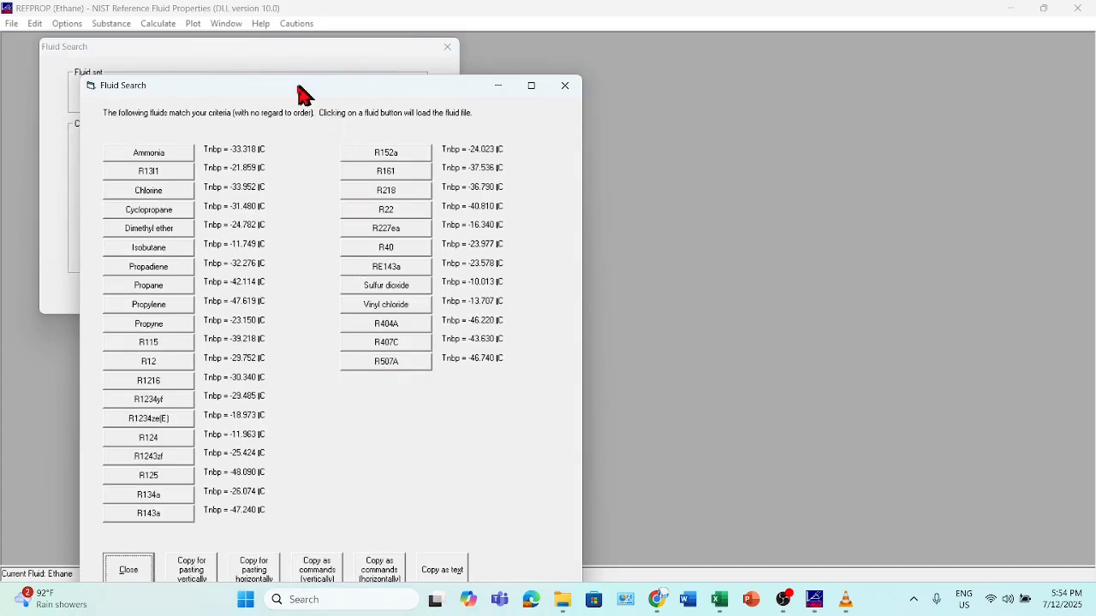
pyautogui.moveTo(300, 84); pyautogui.dragTo(289, 51)
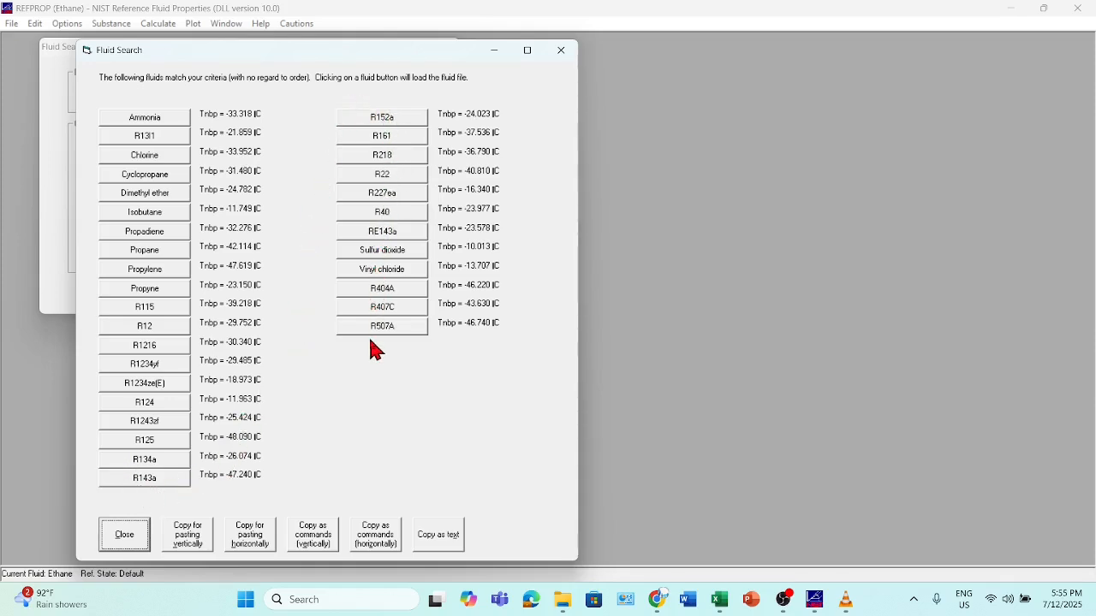
pyautogui.click(562, 50)
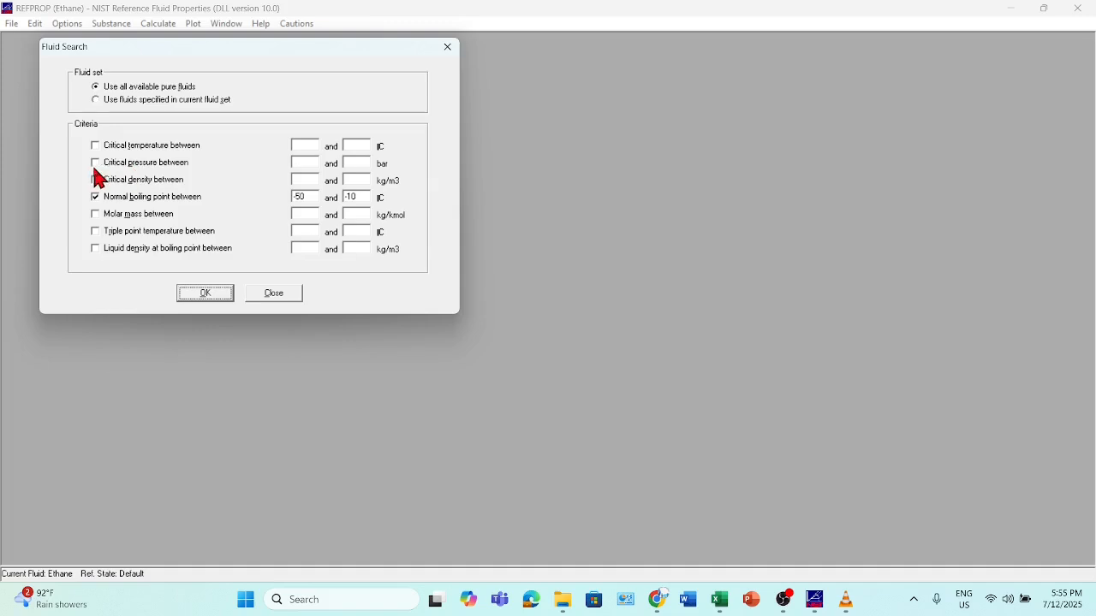
# Step: Disable the normal boiling point criterion, clear both of its limits, and close the fluid search
pyautogui.click(95, 198)
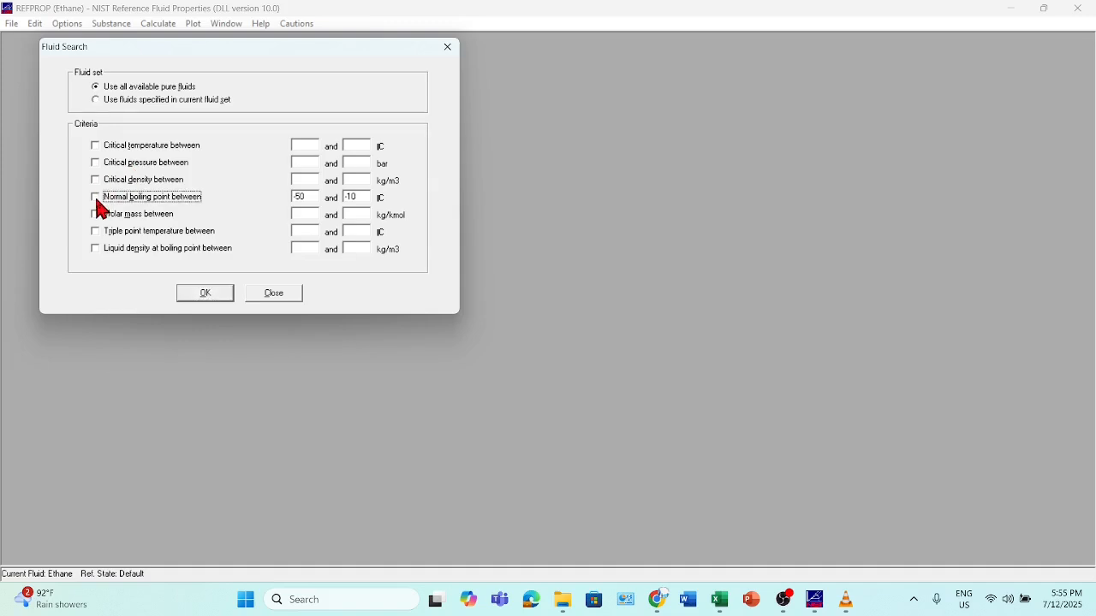
pyautogui.click(96, 147)
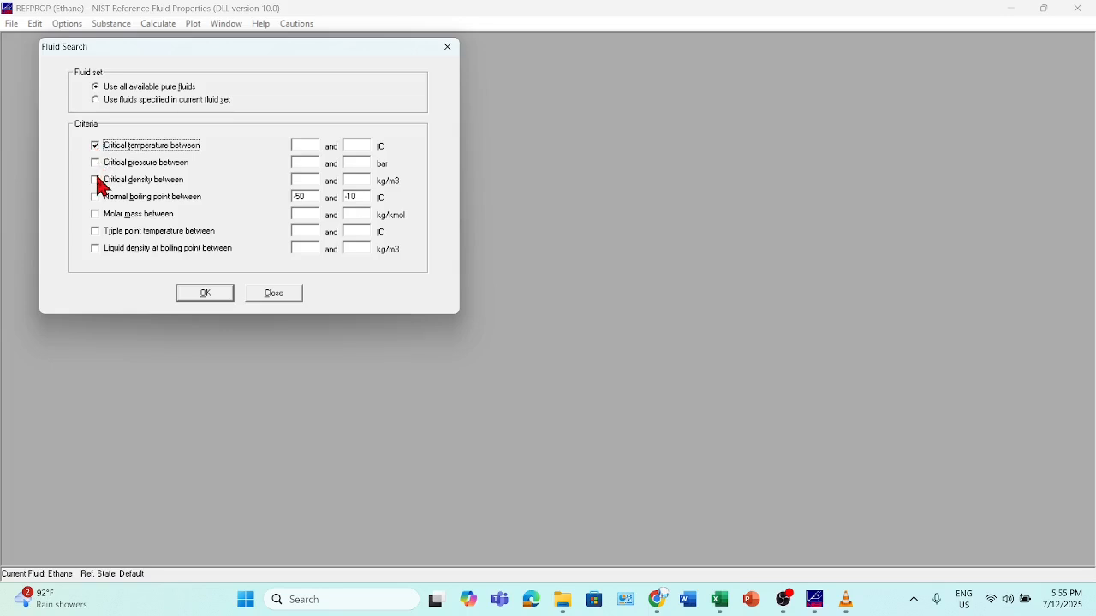
pyautogui.doubleClick(308, 196)
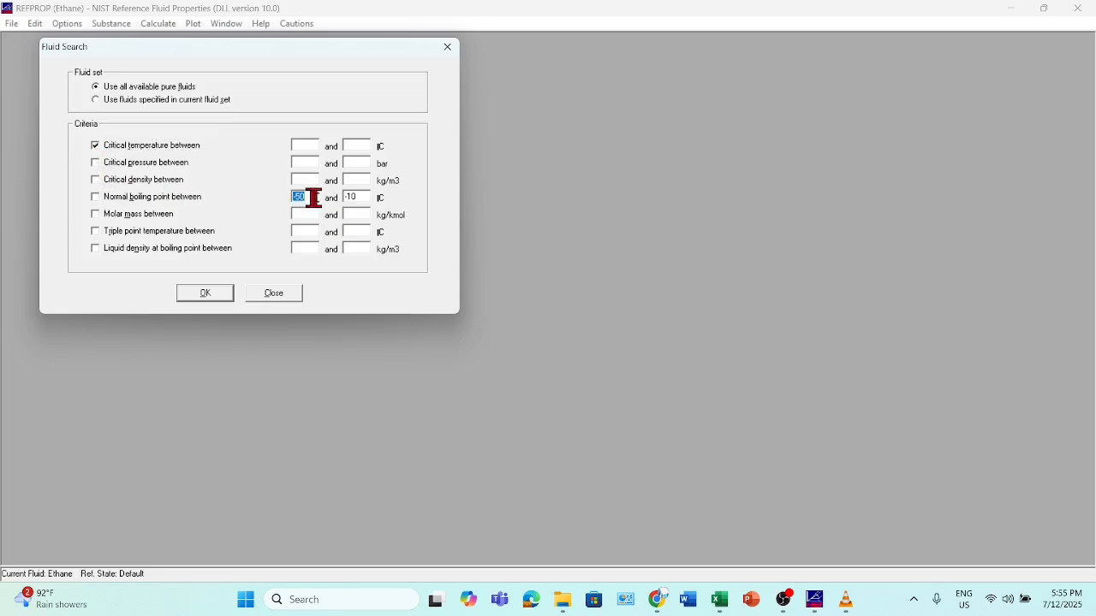
pyautogui.press('BackSpace')
pyautogui.doubleClick(355, 197)
pyautogui.press('BackSpace')
pyautogui.click(152, 144)
pyautogui.click(448, 47)
pyautogui.click(111, 24)
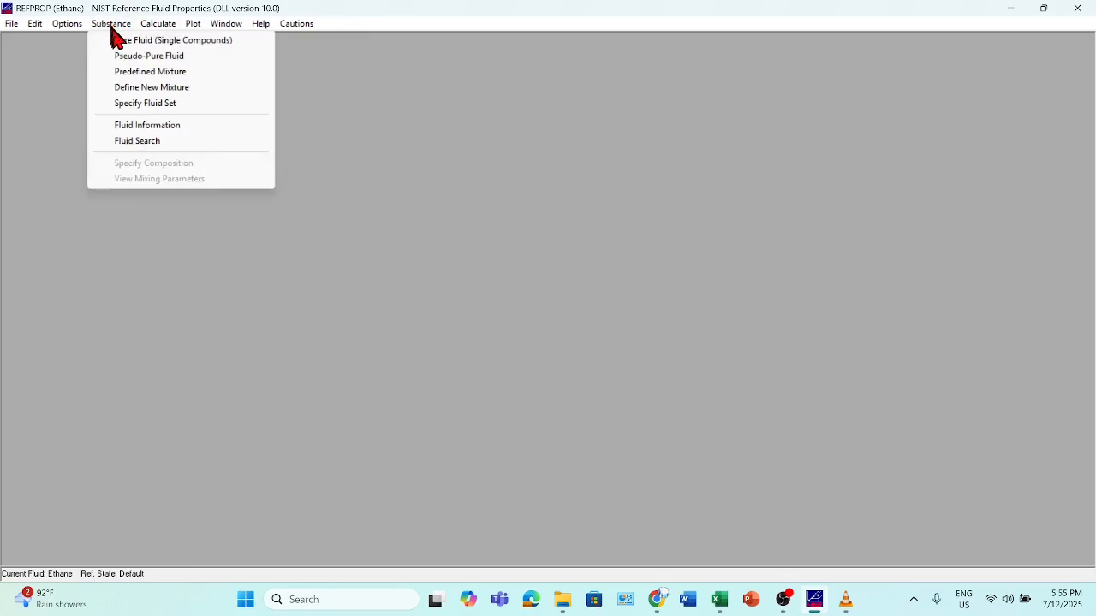
pyautogui.click(127, 24)
pyautogui.click(127, 24)
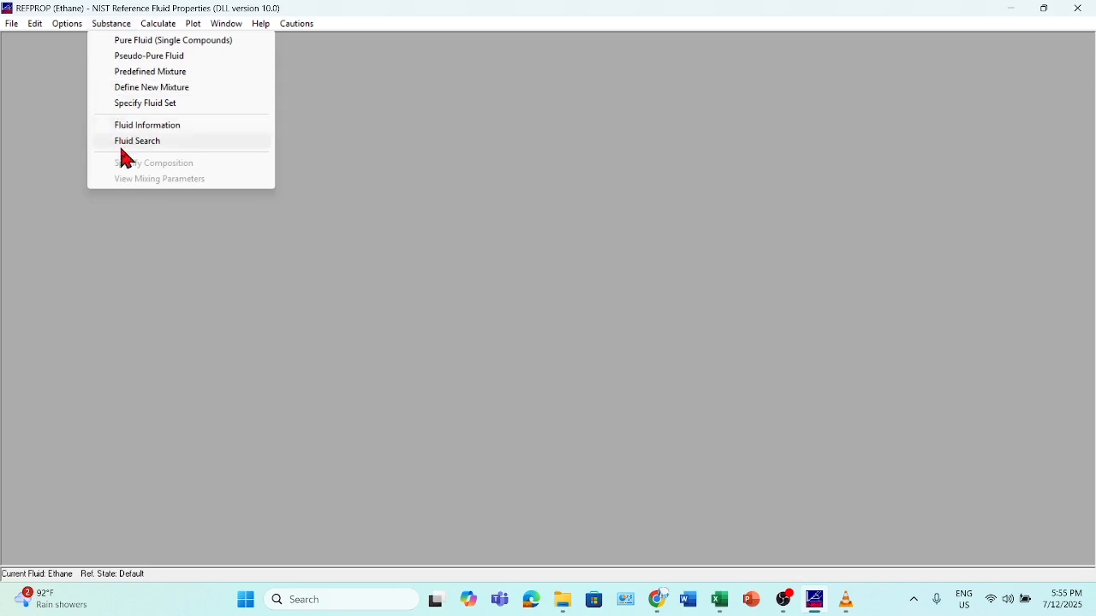
pyautogui.click(553, 283)
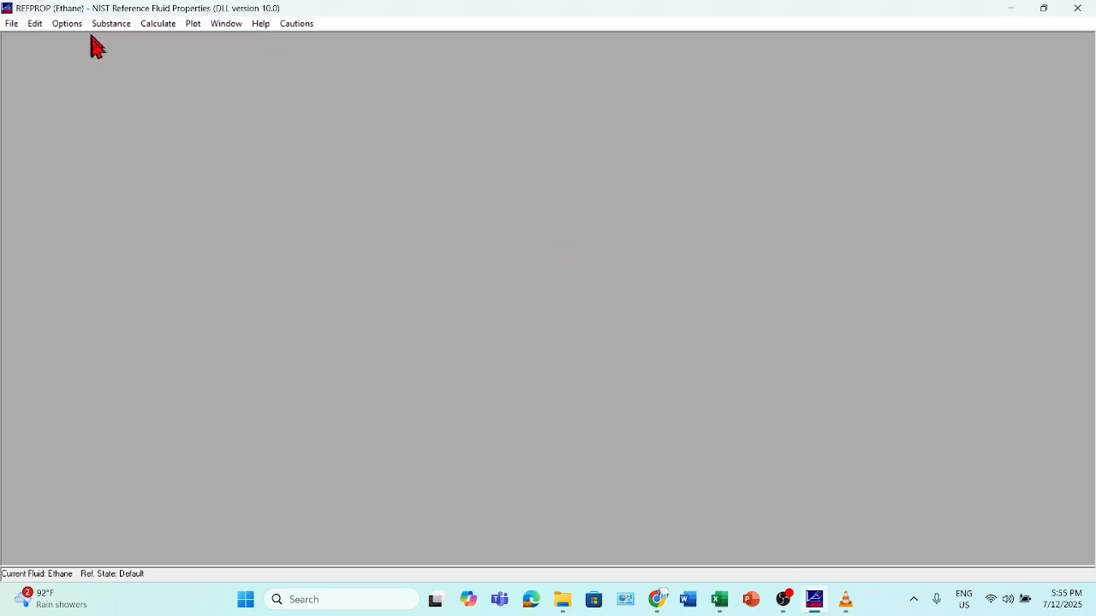
pyautogui.click(163, 29)
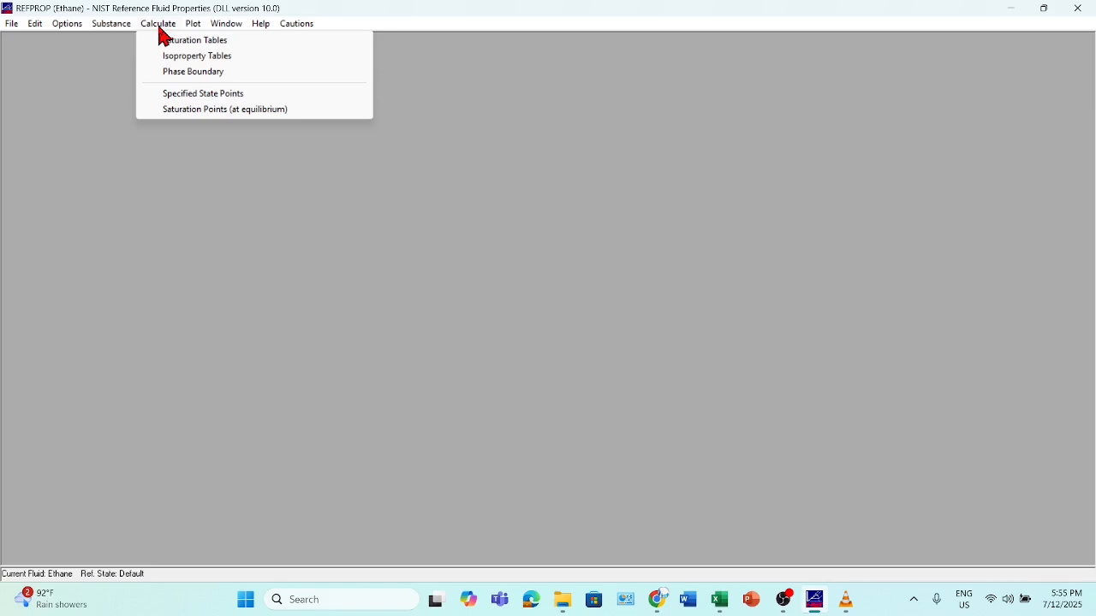
pyautogui.click(363, 253)
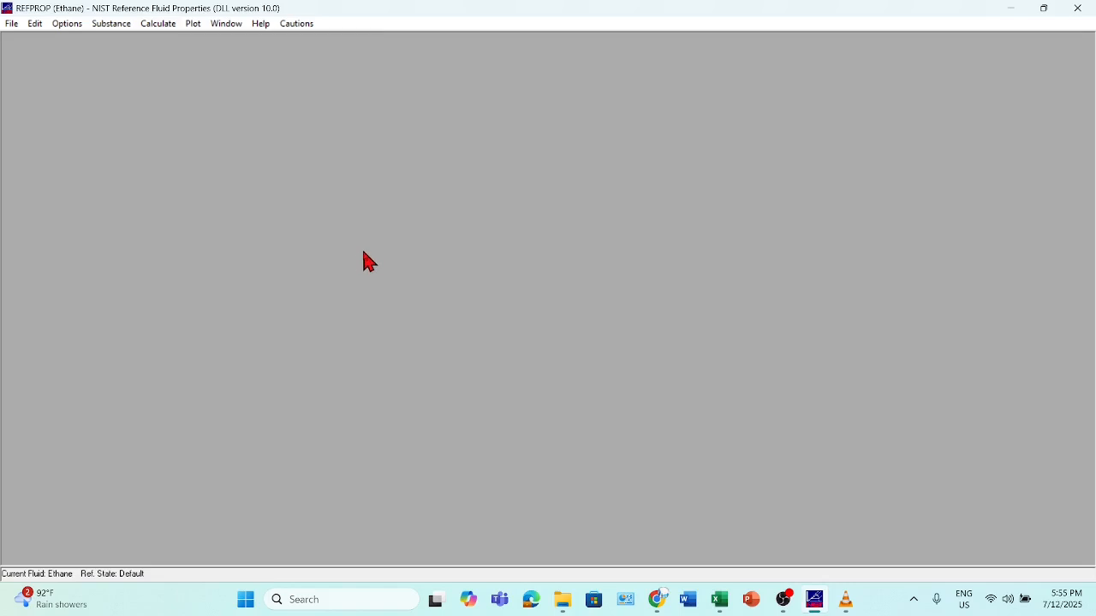